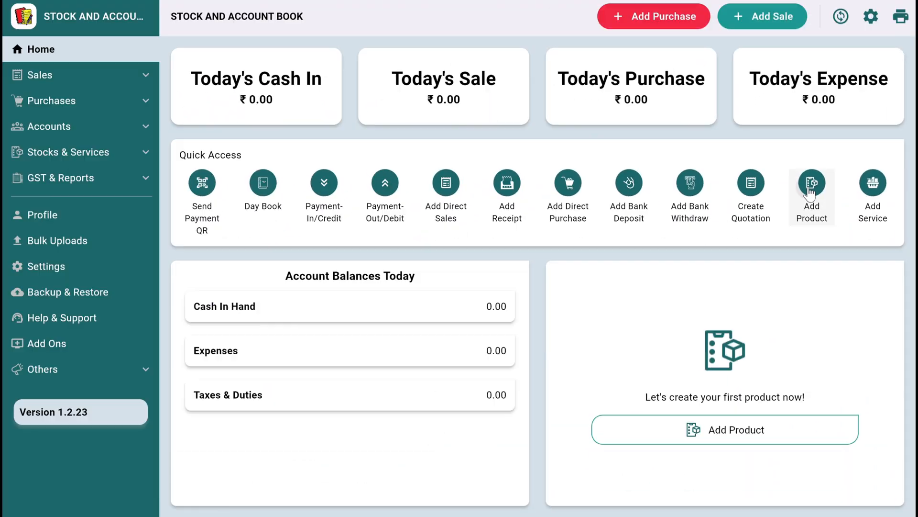
Step: Start adding a product and create the required product category named Hardware
left_click(809, 187)
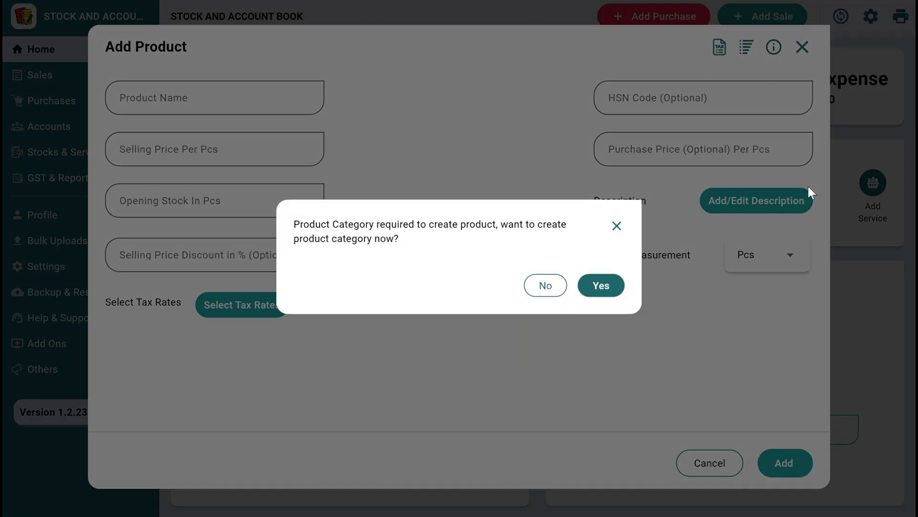
left_click(595, 287)
left_click(454, 245)
type("Har")
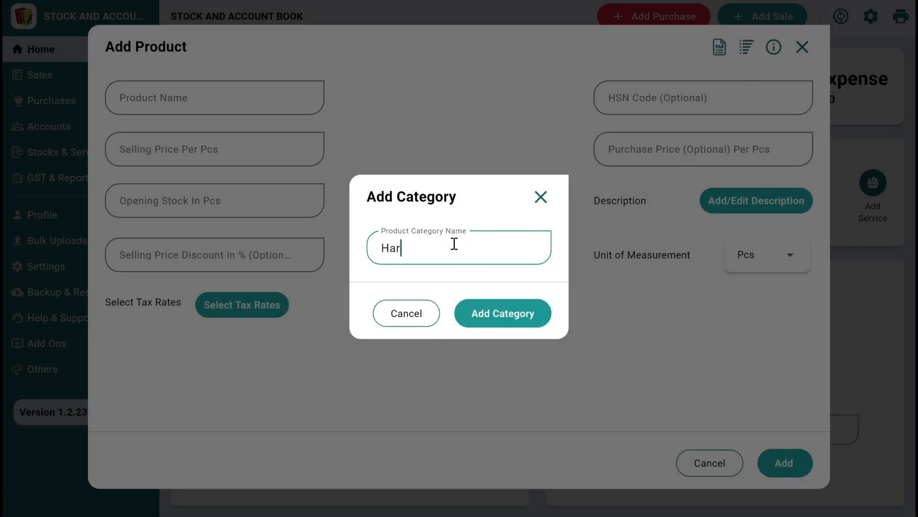
type("dware")
left_click(502, 314)
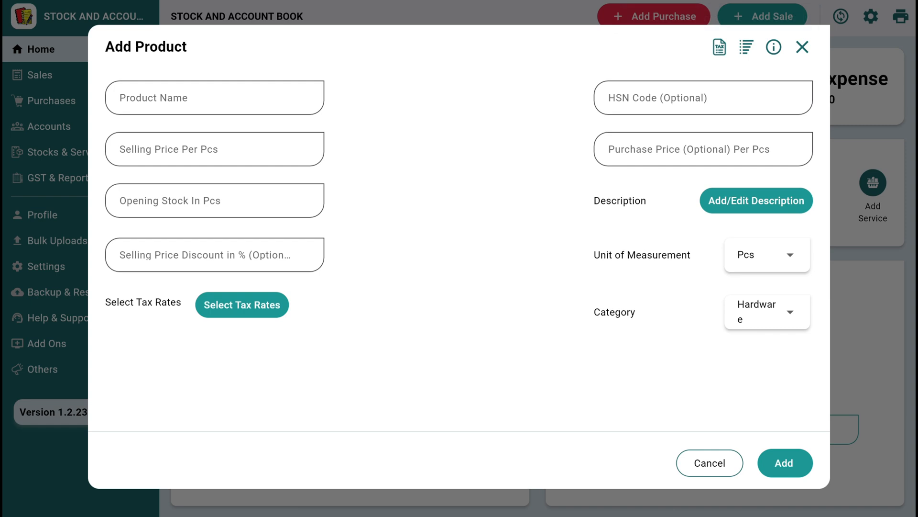
left_click(218, 97)
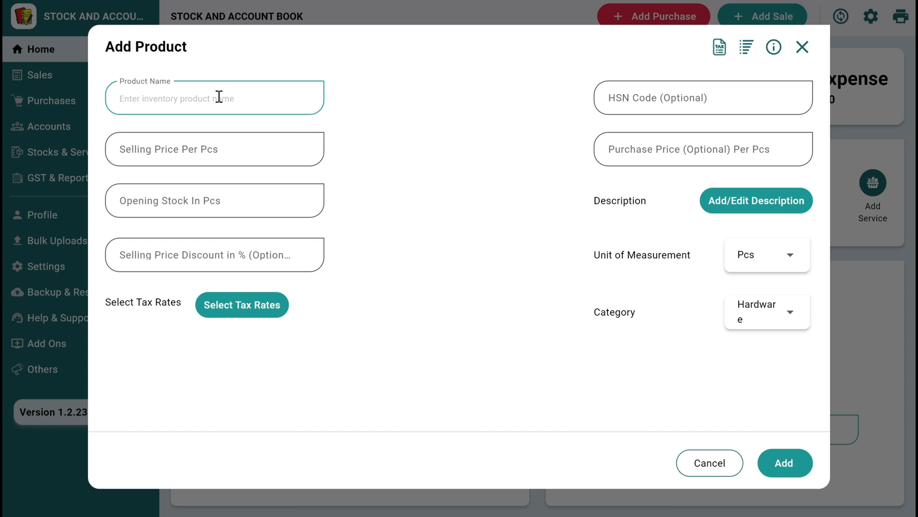
type("PVC Nut 1")
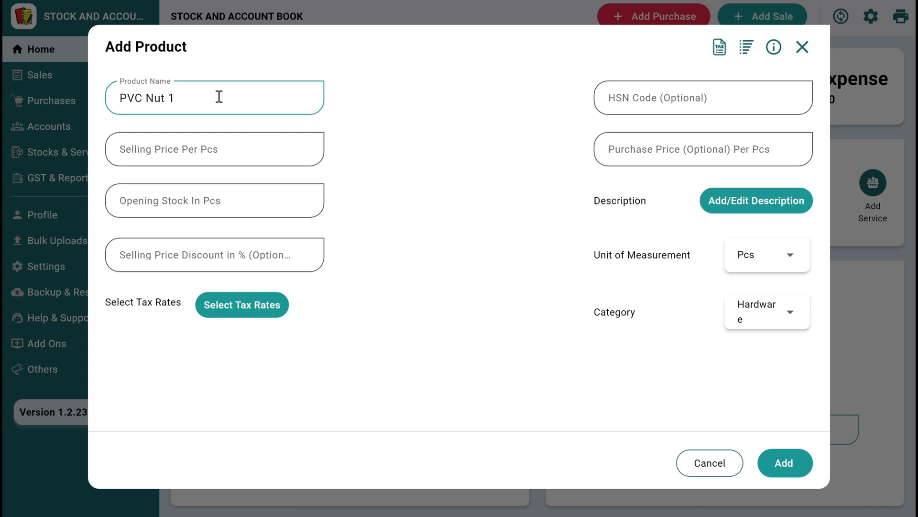
type("\"")
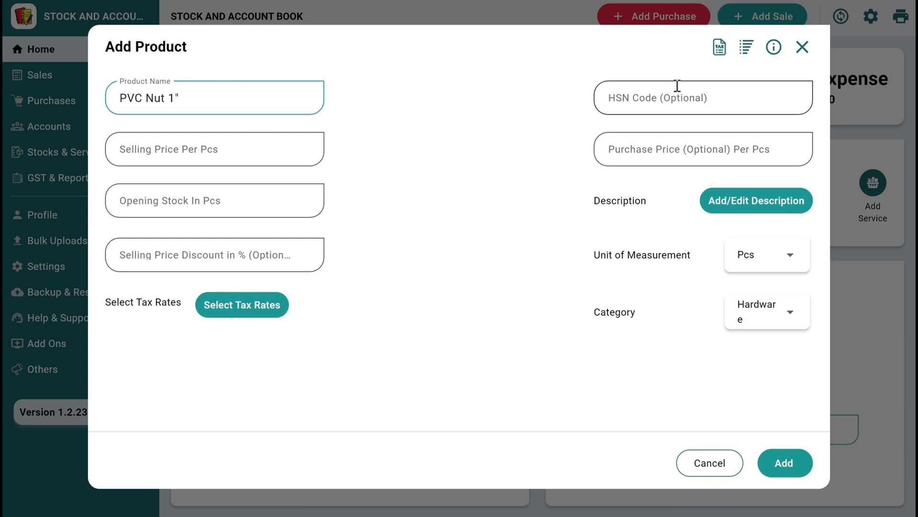
left_click(228, 151)
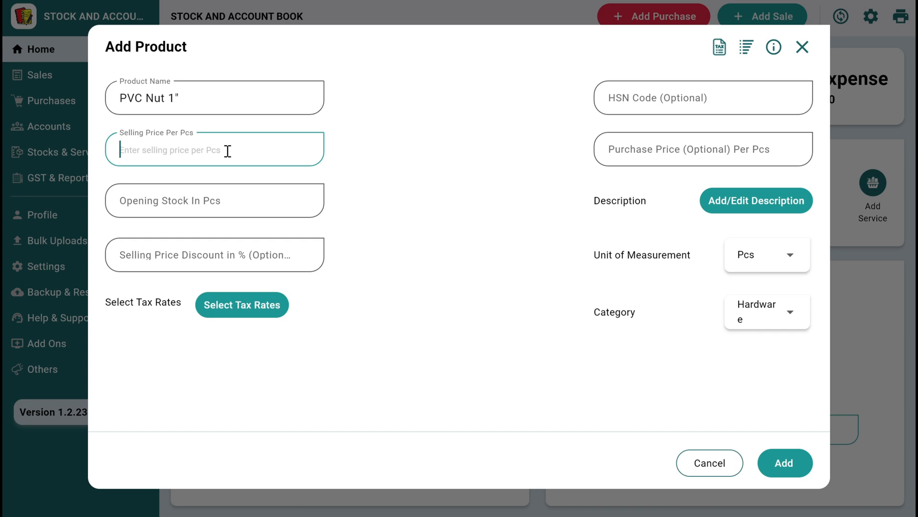
type("0")
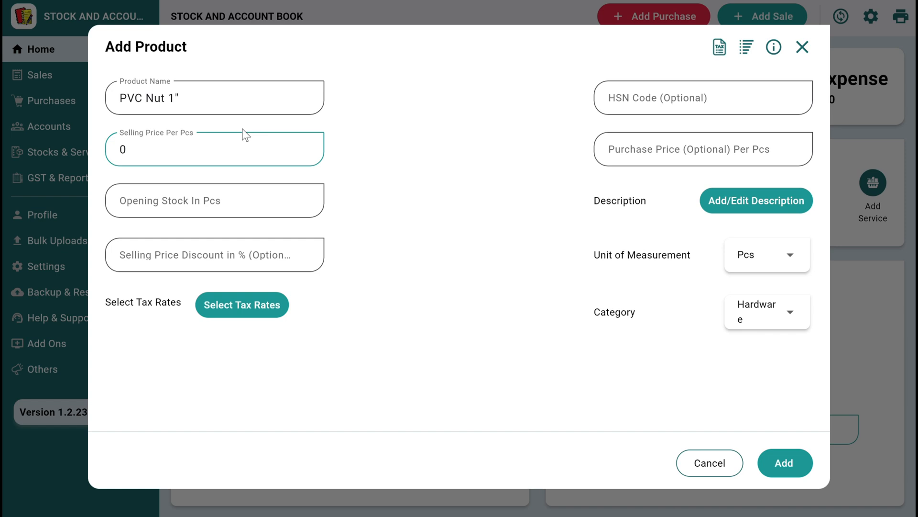
key("BackSpace")
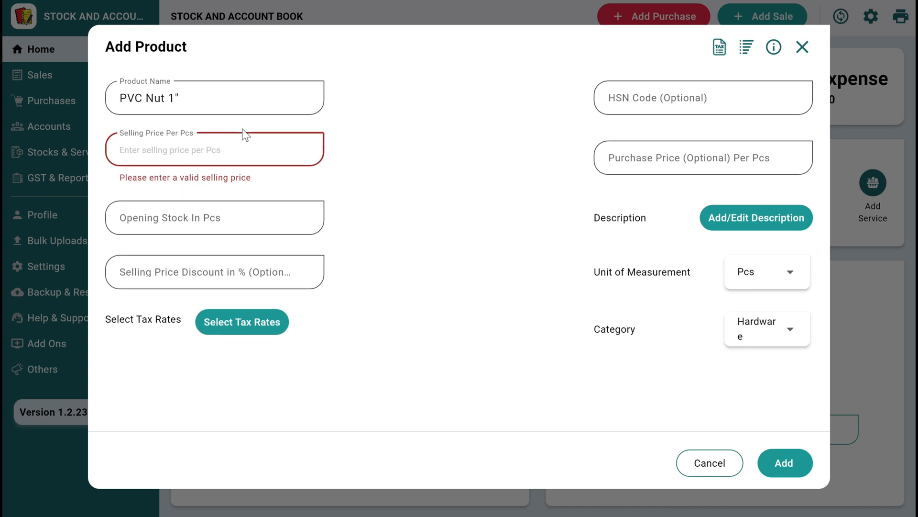
type("5")
key("BackSpace")
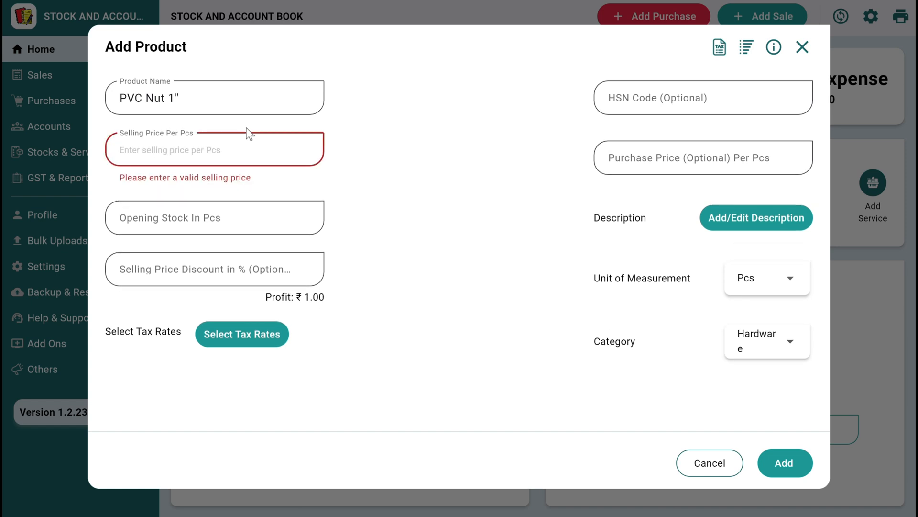
type("5")
left_click(665, 149)
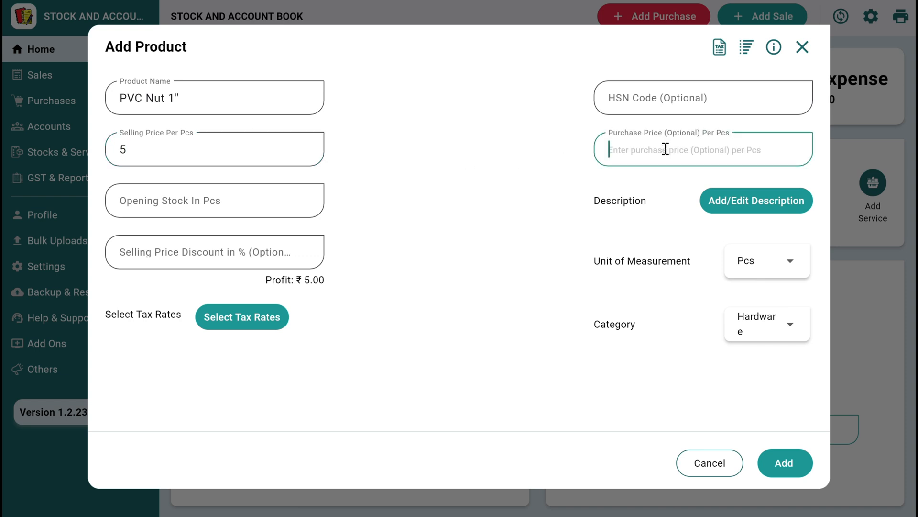
type("3")
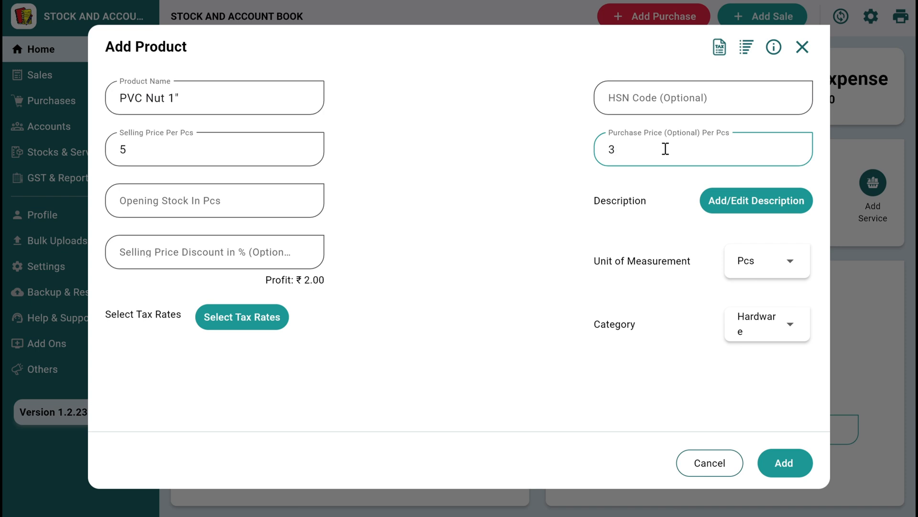
left_click(708, 463)
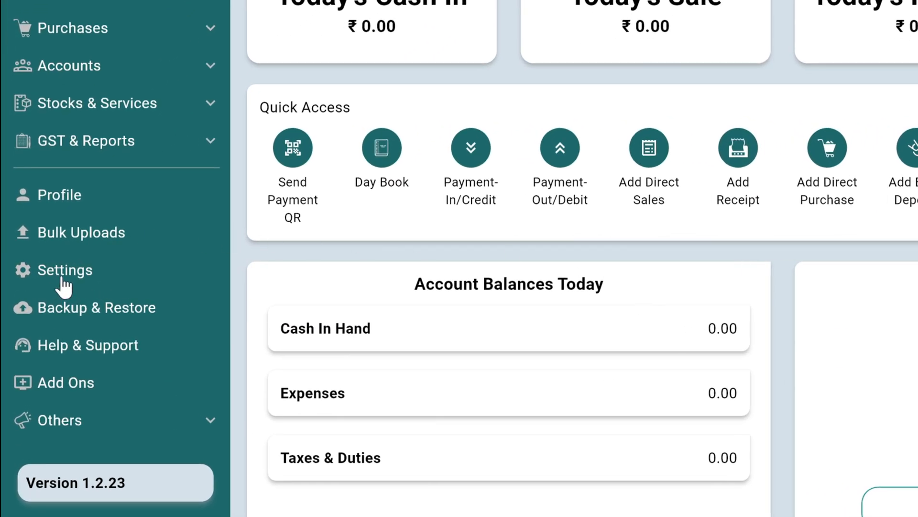
Step: Enable the discount in % column, description column, and Wholesale & Retail Prices in the product settings, and save them
left_click(62, 276)
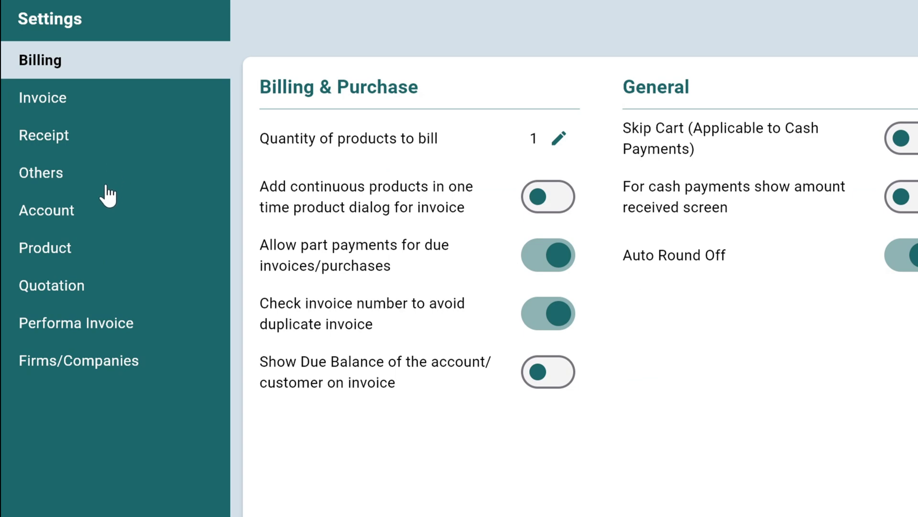
left_click(92, 246)
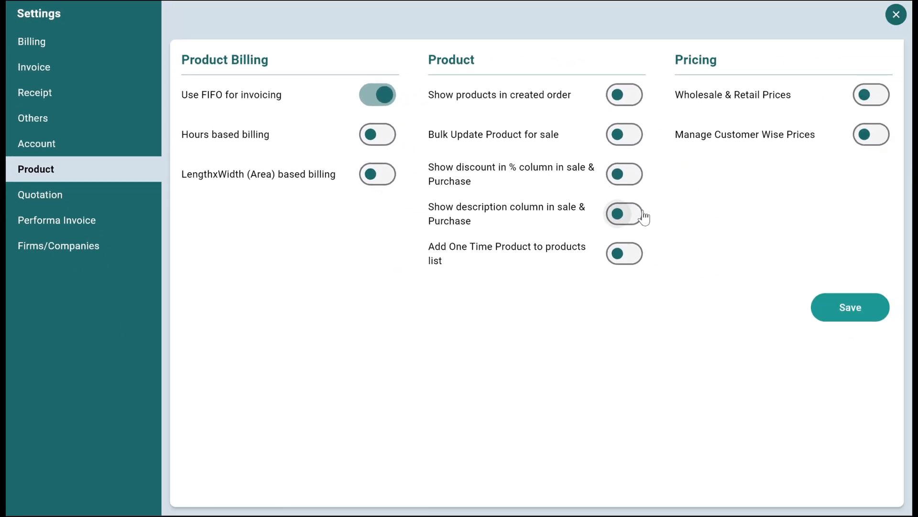
left_click(630, 175)
left_click(627, 214)
left_click(872, 95)
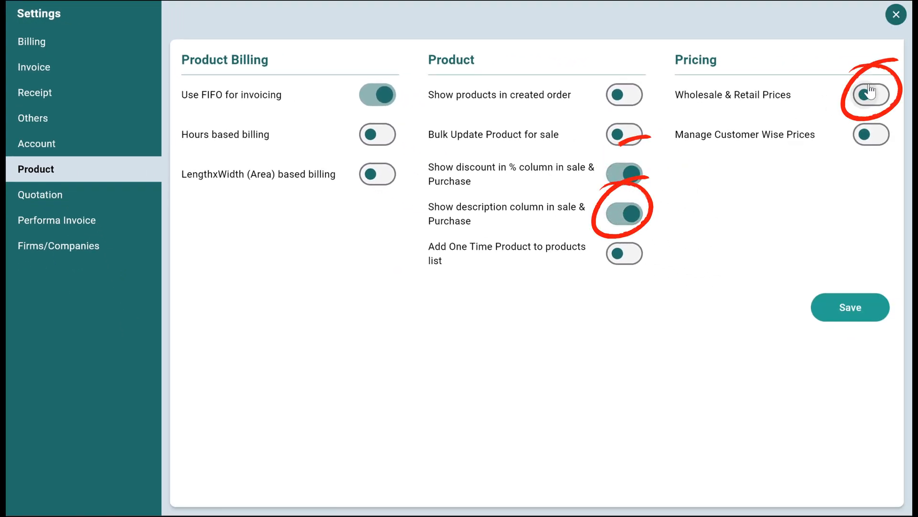
left_click(847, 306)
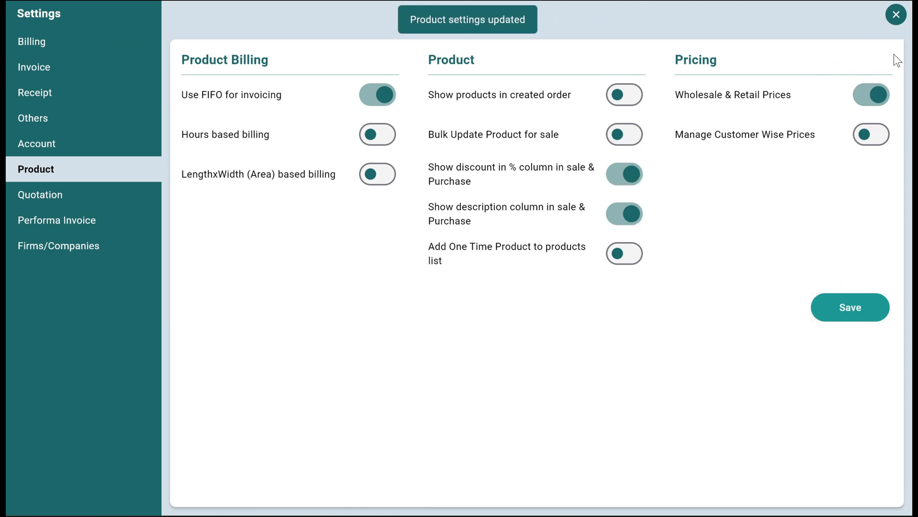
left_click(897, 16)
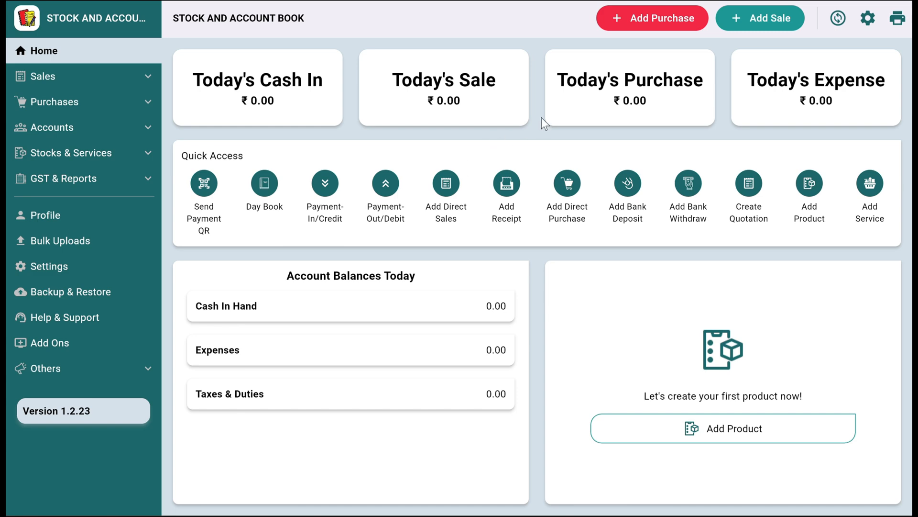
Step: Start a new product named Pvc nut 1" with a selling price of 5 and a purchase price of 3 per piece
left_click(811, 183)
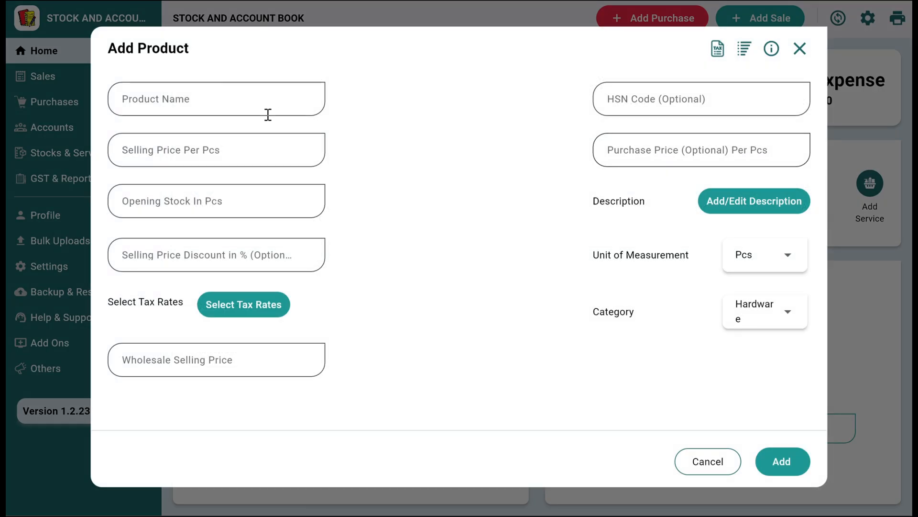
left_click(195, 96)
type("Pv")
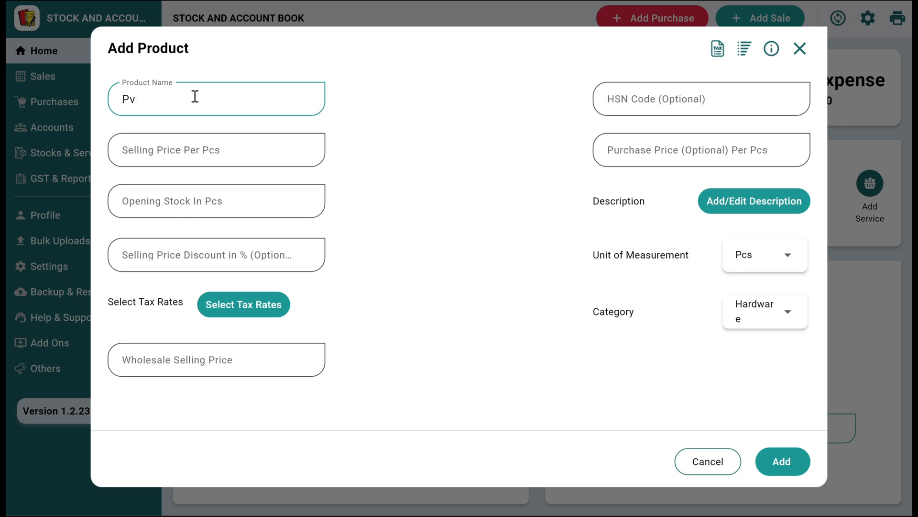
type("c nut 1\"")
left_click(205, 149)
type("5")
left_click(621, 162)
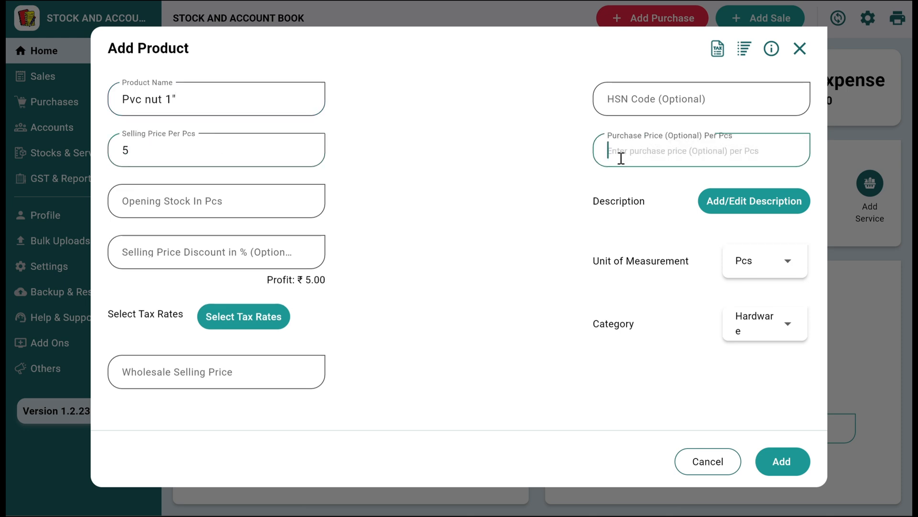
type("3")
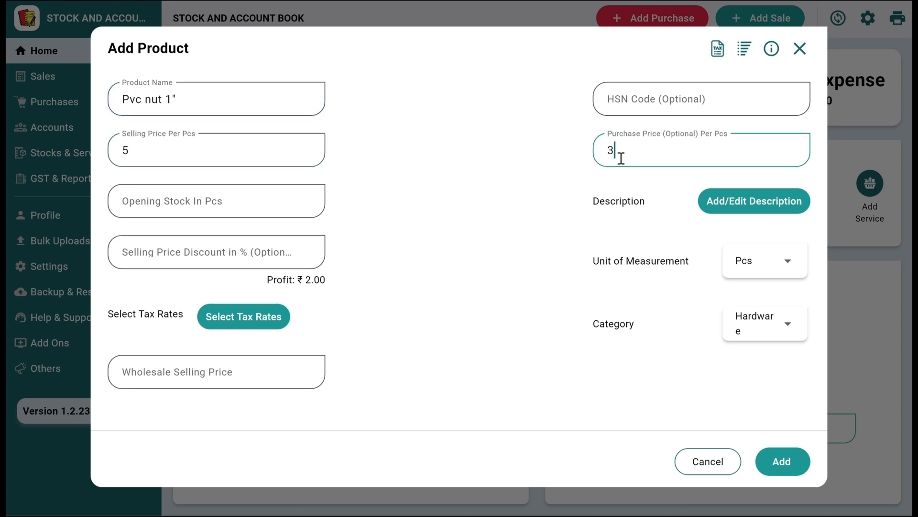
Step: Set the product's wholesale selling price to 4 and its opening stock to 100 pieces
left_click(166, 380)
type("4")
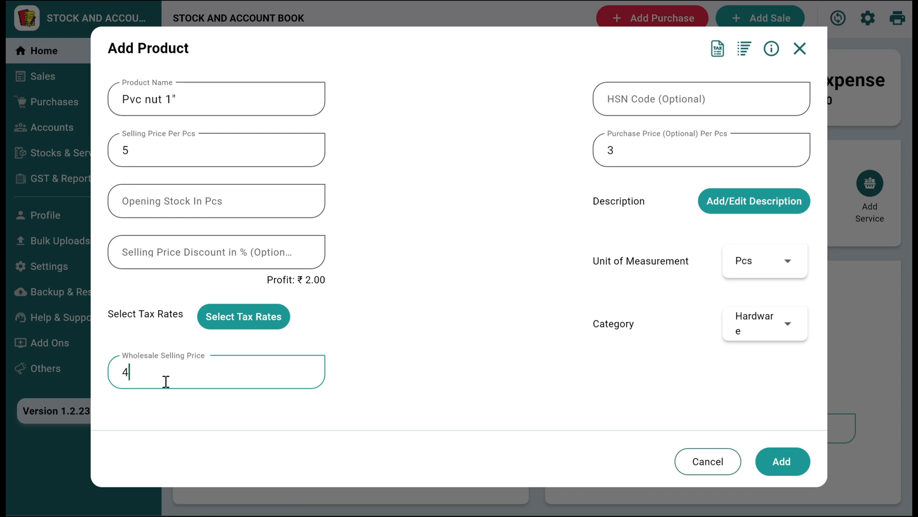
left_click(191, 207)
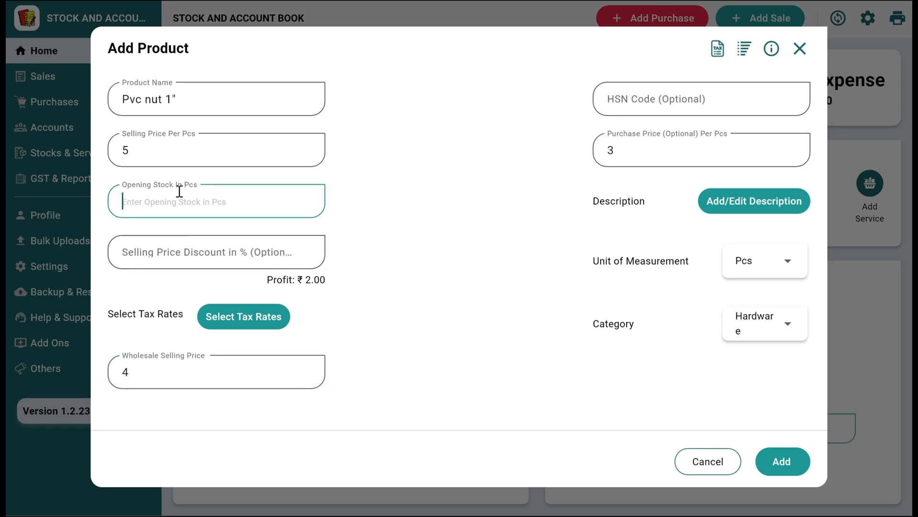
type("100")
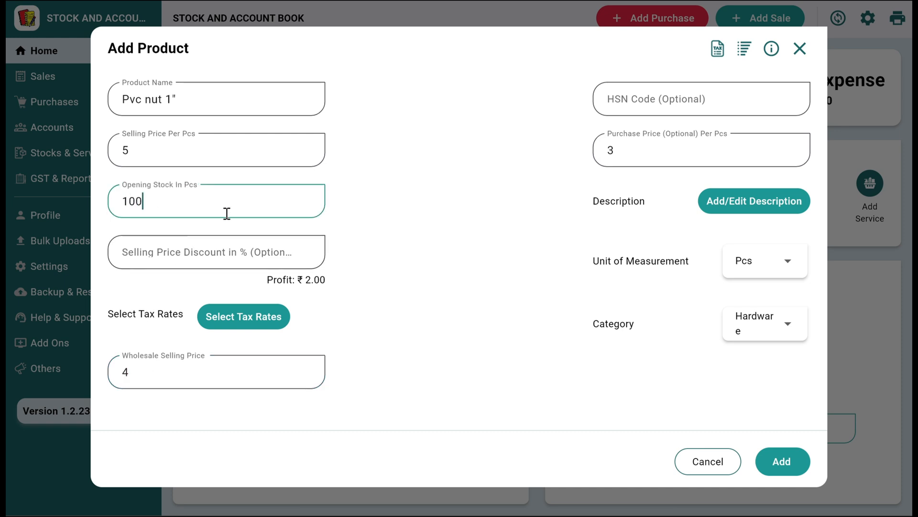
Step: Review the available tax rates without selecting any, and add the product to the inventory
scroll(354, 294, "down", 1)
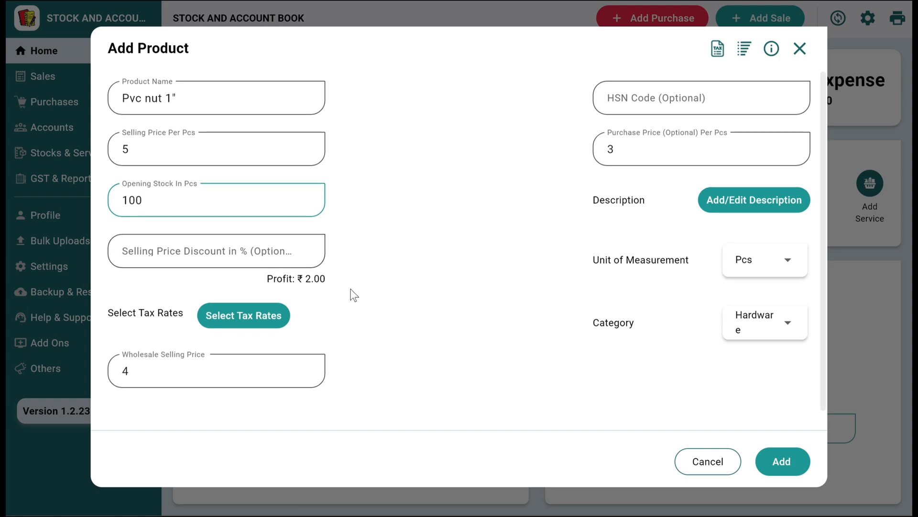
left_click(268, 315)
scroll(447, 306, "down", 5)
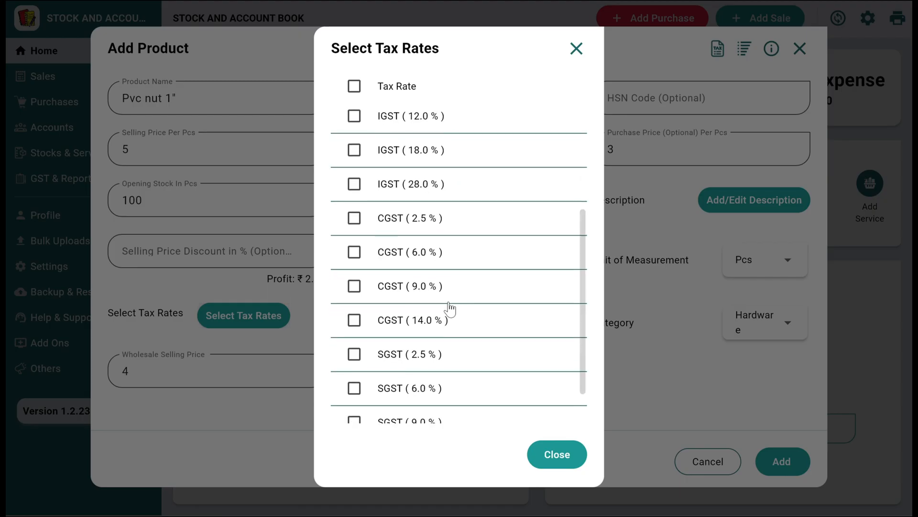
scroll(447, 306, "up", 3)
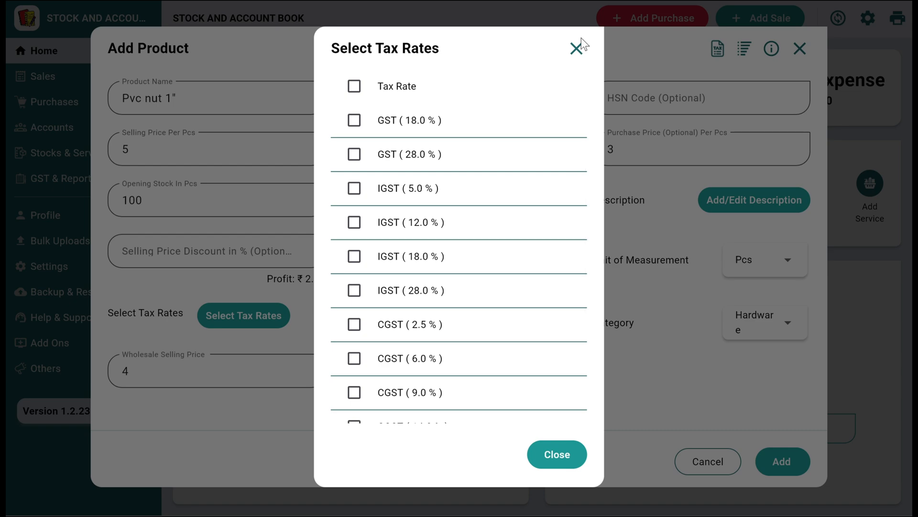
left_click(577, 49)
left_click(776, 465)
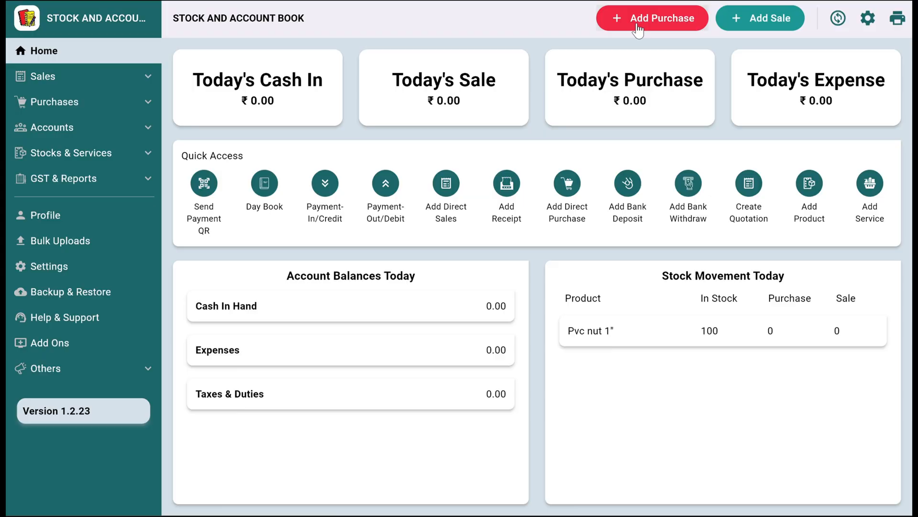
Step: Start a new purchase and begin adding a new seller named Mohan hardware
left_click(438, 43)
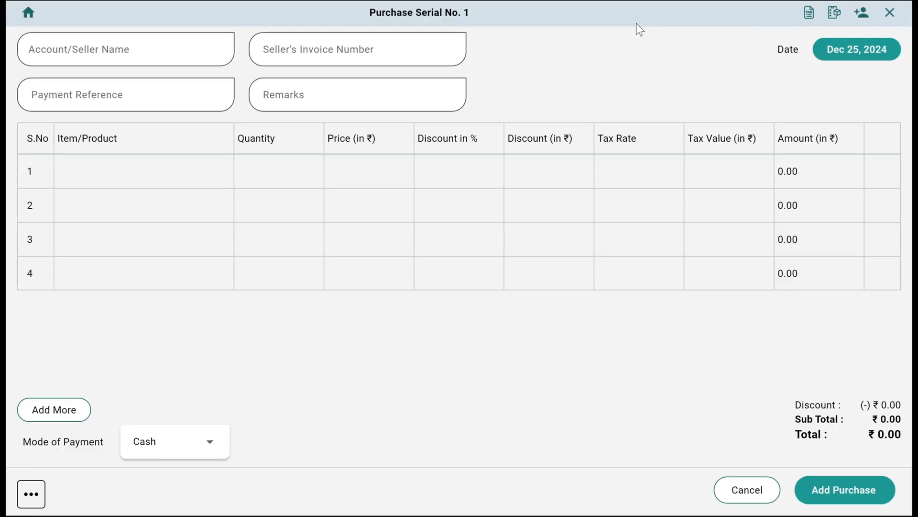
left_click(137, 40)
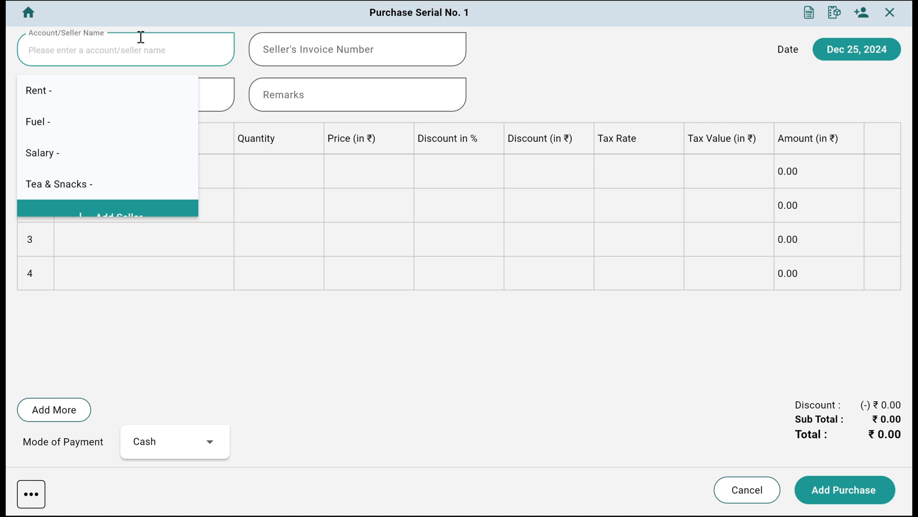
scroll(137, 115, "down", 1)
left_click(128, 205)
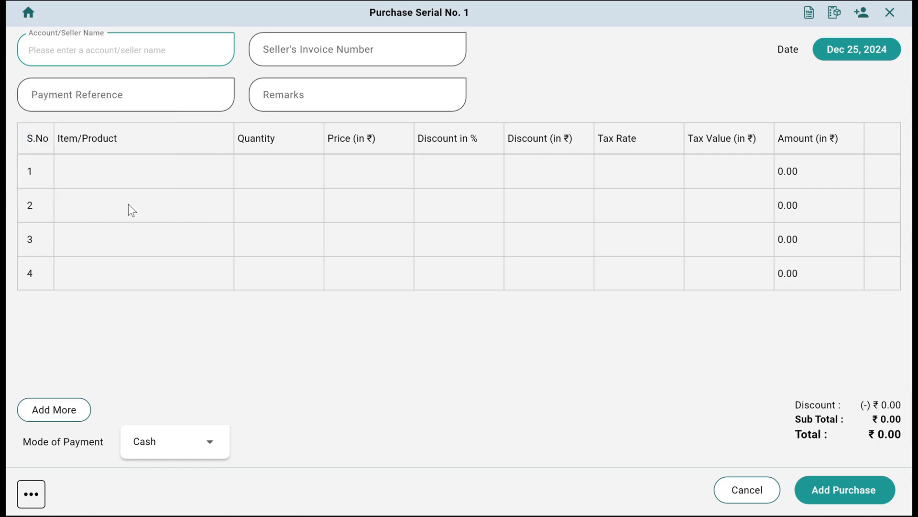
type("M")
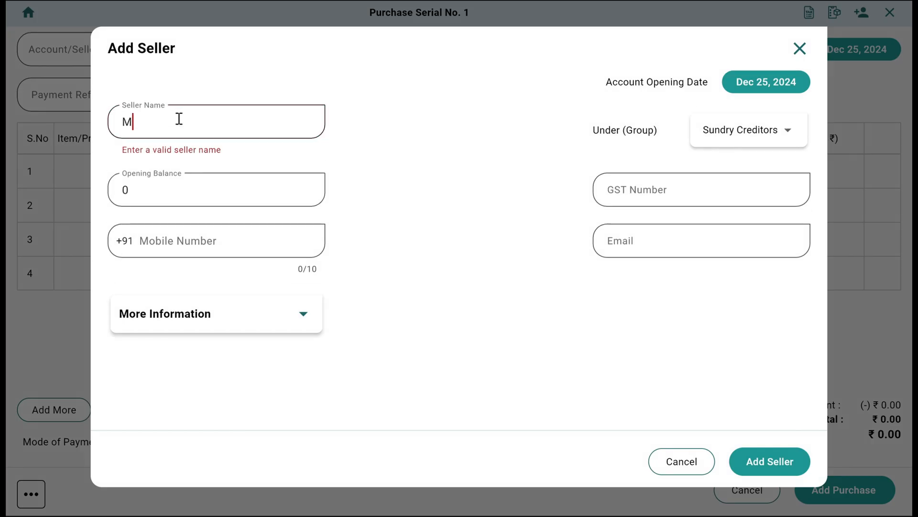
type("ohan hardware")
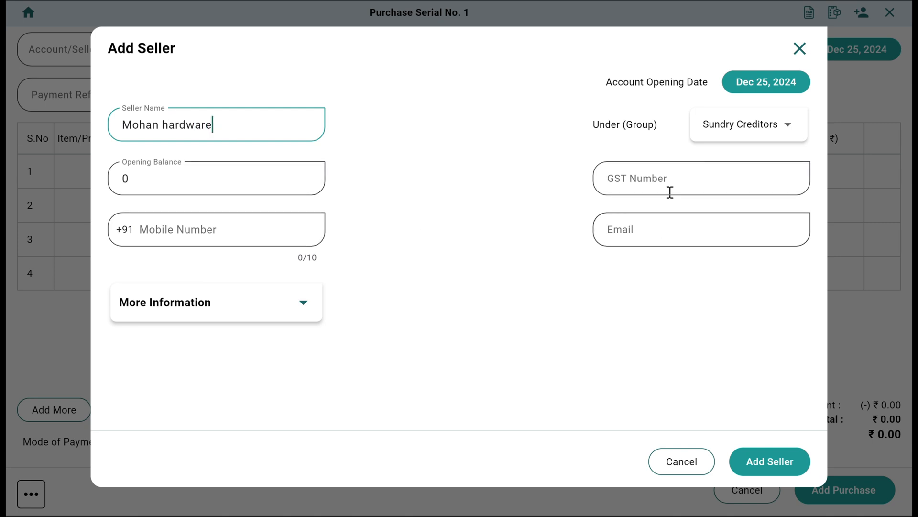
Step: Review the seller's optional address and bank detail fields, leave them empty, and save the new seller
left_click(283, 303)
scroll(329, 289, "down", 6)
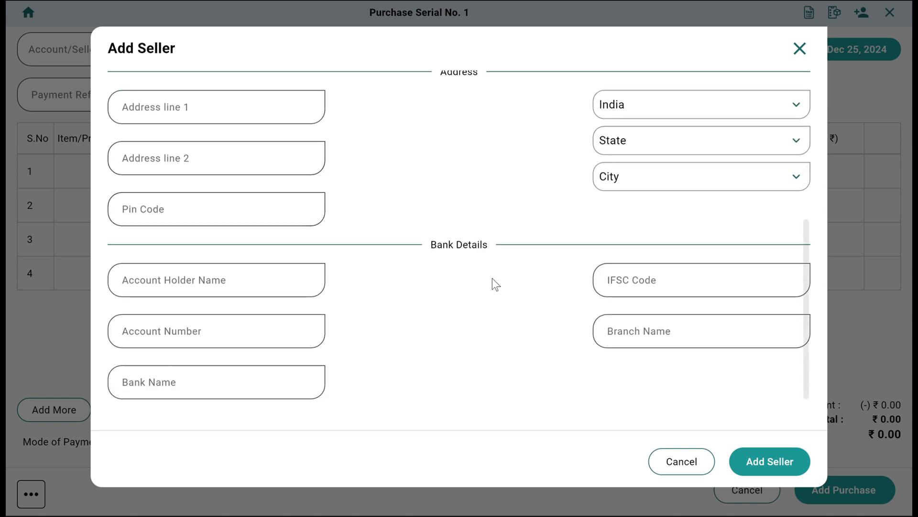
scroll(493, 280, "up", 6)
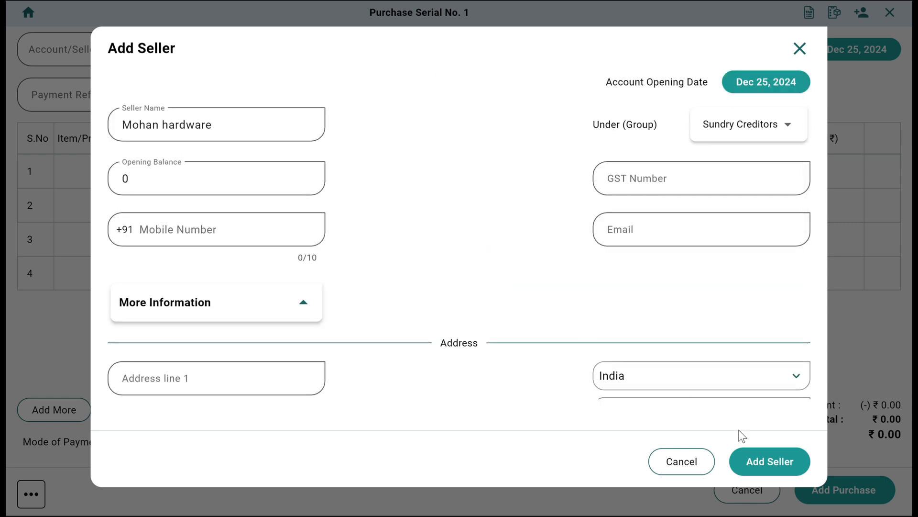
left_click(766, 462)
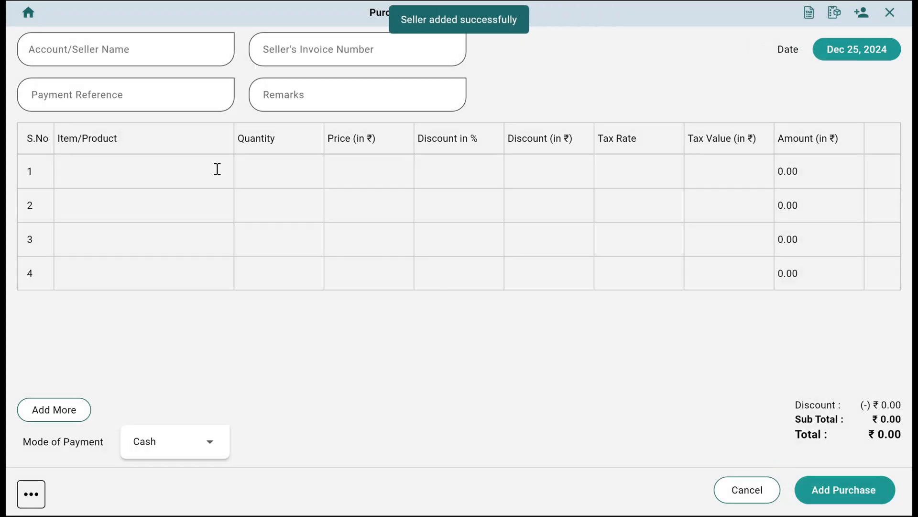
Step: Select Mohan hardware as the purchase's seller and leave the seller's invoice number empty
left_click(44, 34)
type("moh")
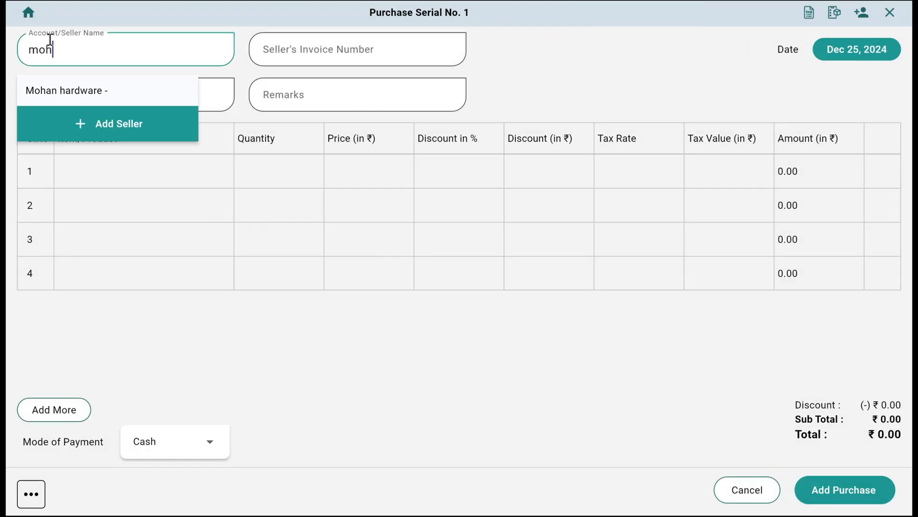
key("Return")
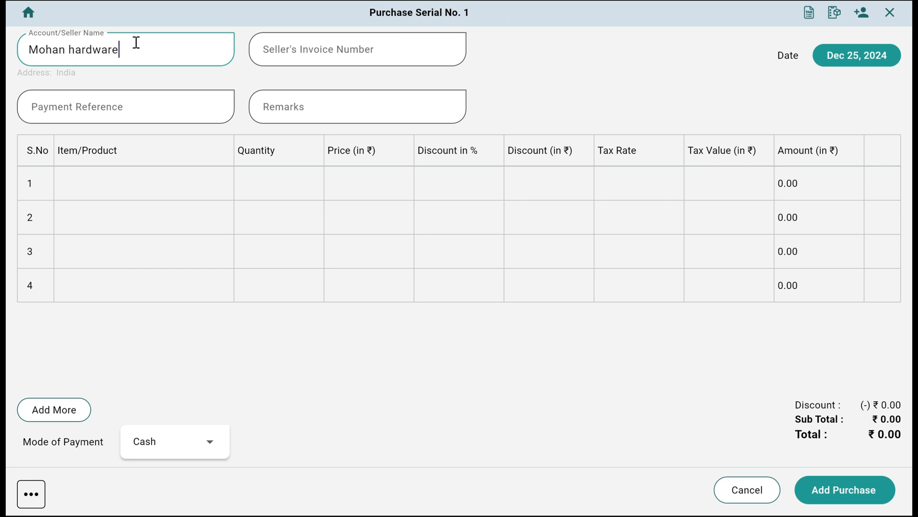
left_click(326, 51)
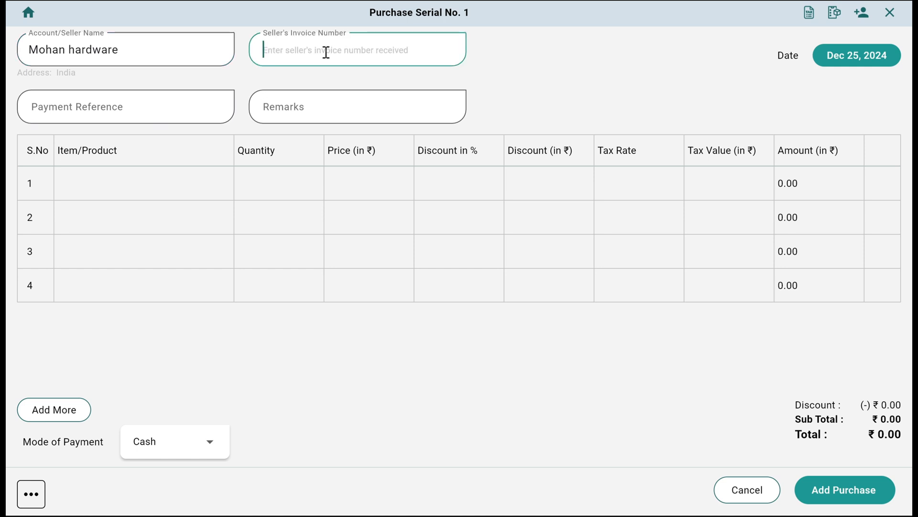
Step: Add Pvc nut 1" as the purchase's first item with a quantity of 50
left_click(159, 173)
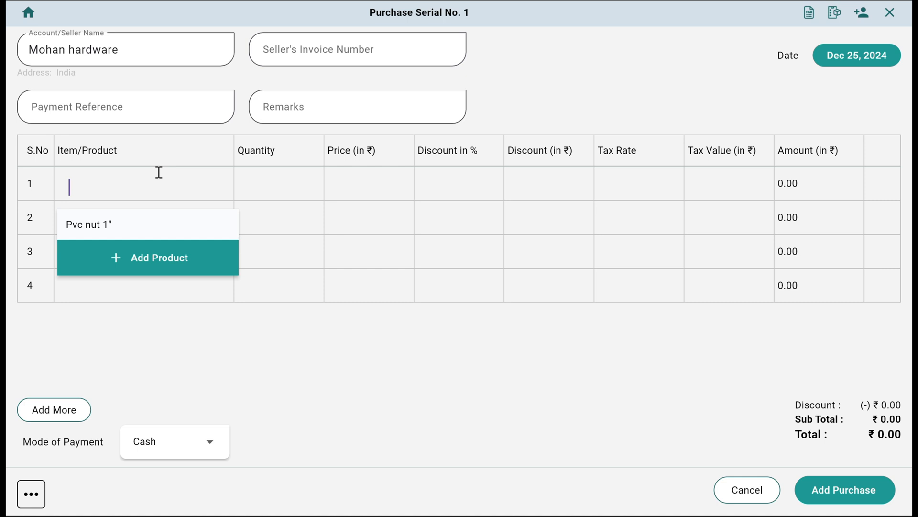
left_click(118, 228)
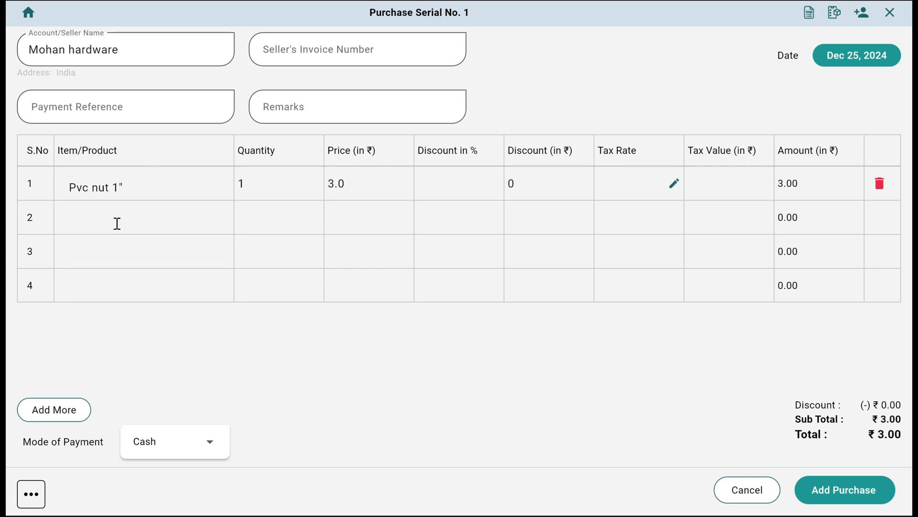
left_click(262, 185)
key("BackSpace")
type("50")
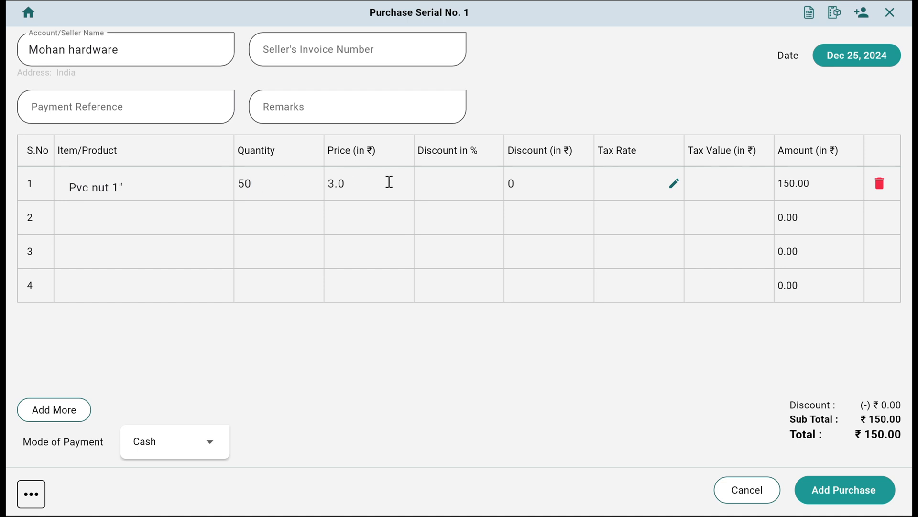
Step: Set the Pvc nut 1" purchase price to 3 and its rupee discount per unit to 0.5
key("Tab")
type("2.5")
left_click_drag(365, 173, 323, 183)
type("3")
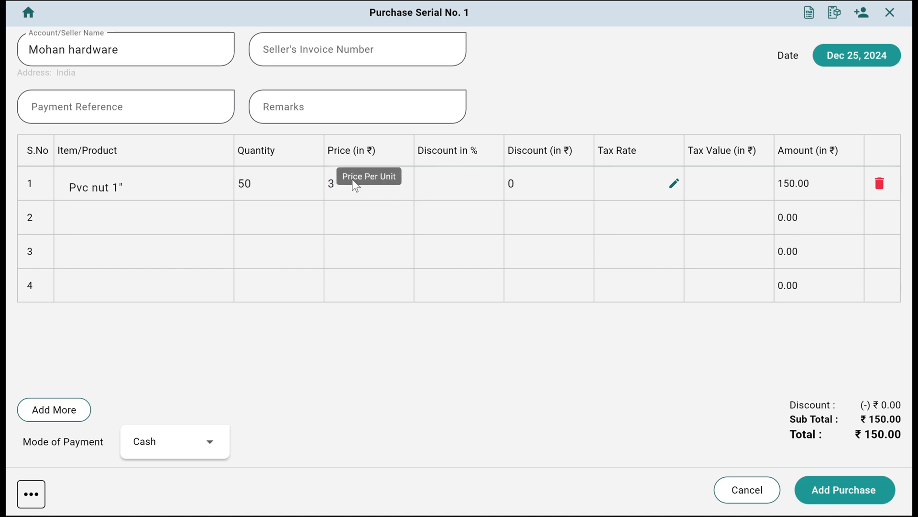
left_click_drag(537, 187, 485, 190)
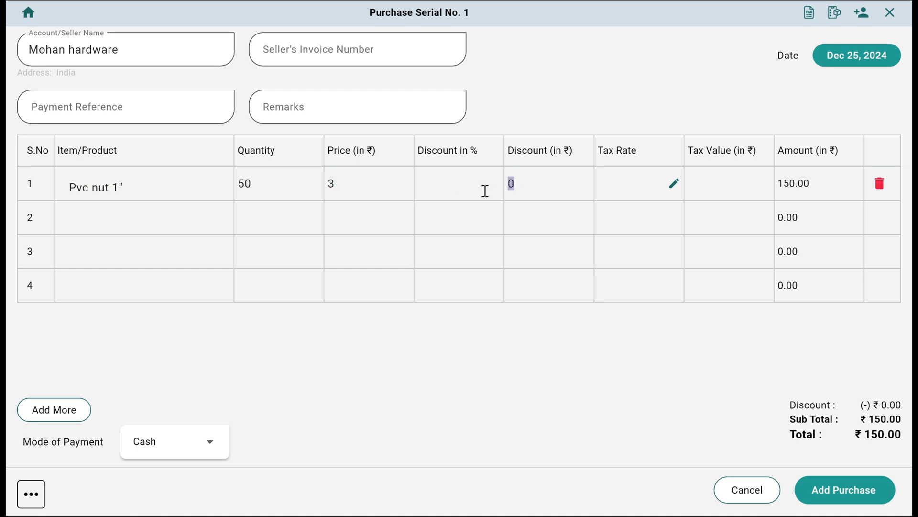
type("0.5")
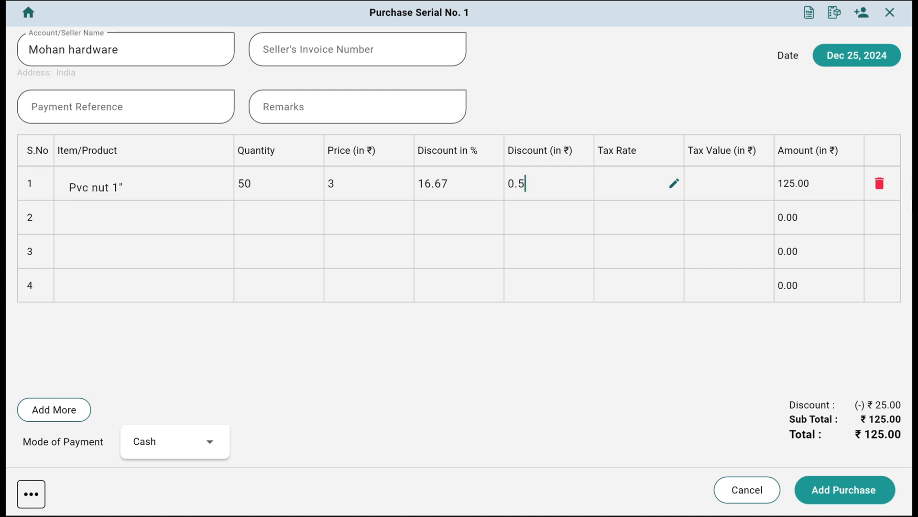
Step: Set the purchase's mode of payment to Due
left_click(646, 200)
left_click(474, 396)
left_click(168, 439)
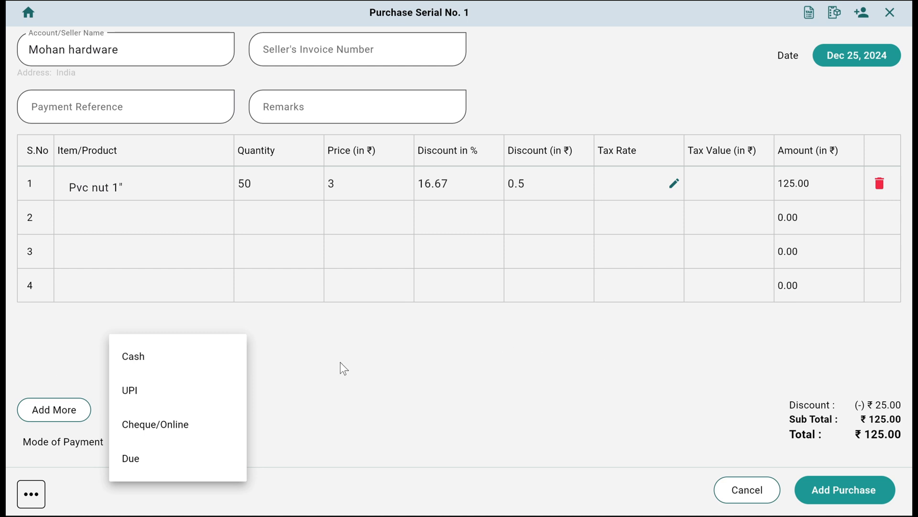
left_click(157, 469)
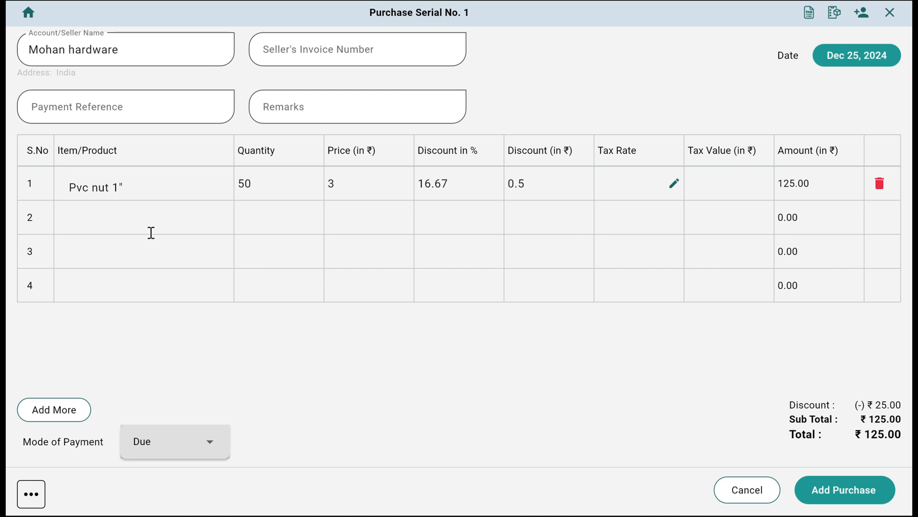
Step: Start a new product from within the purchase and name it Sanitary Sheet
left_click(115, 211)
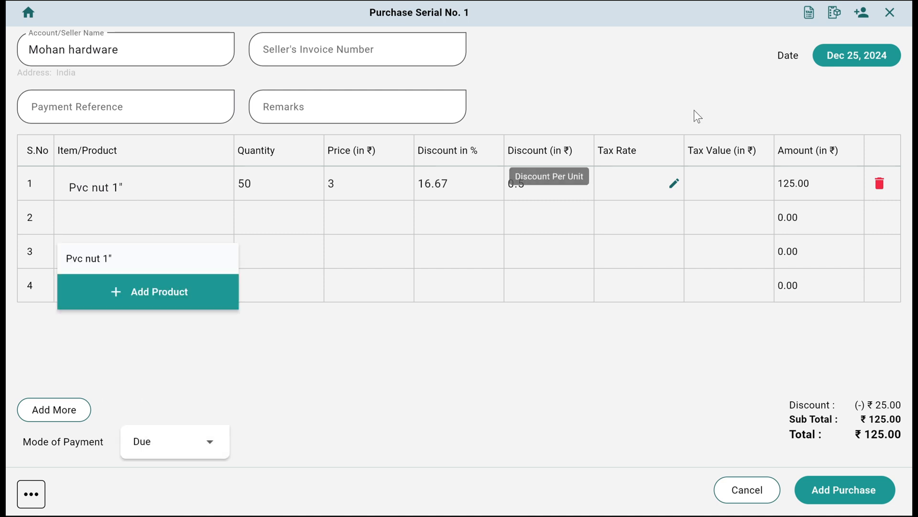
left_click(836, 4)
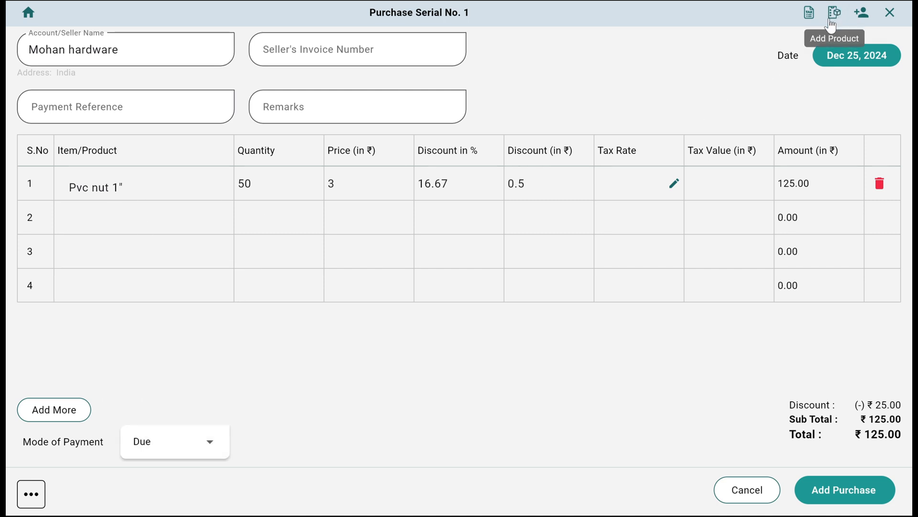
left_click(830, 15)
left_click(601, 287)
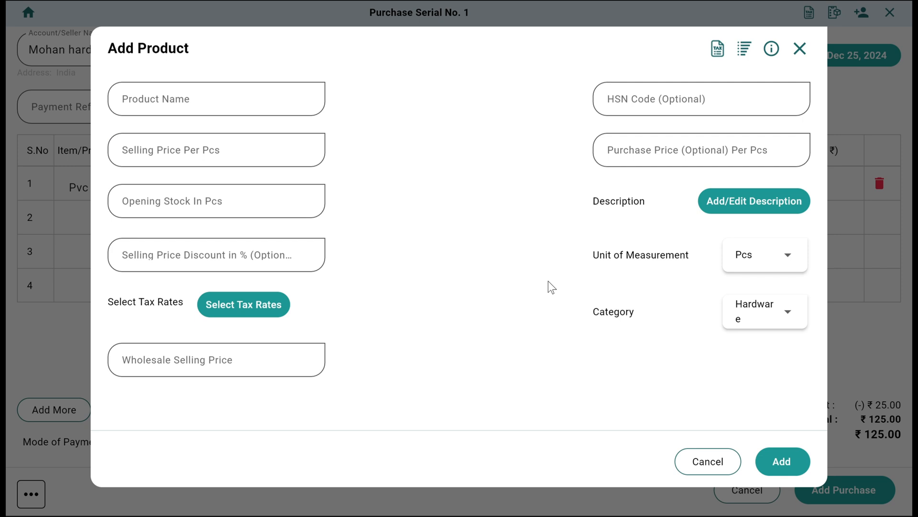
left_click(158, 85)
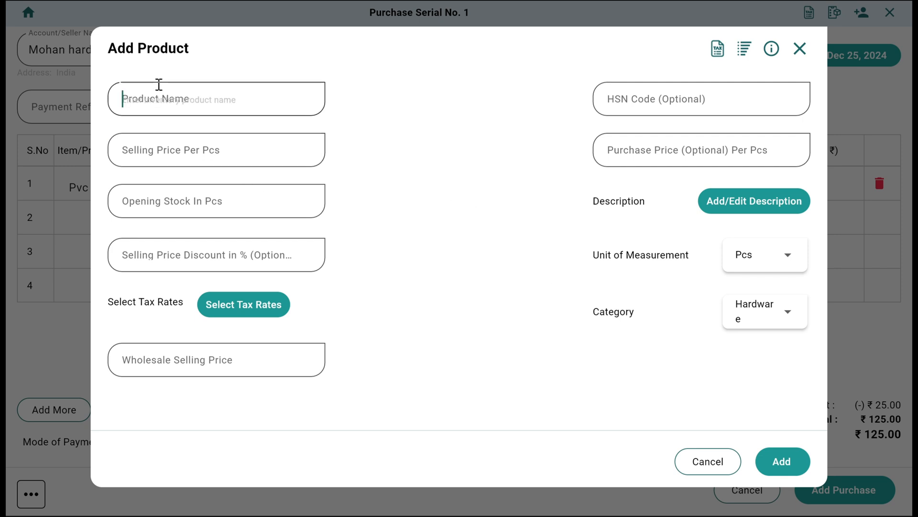
type("S")
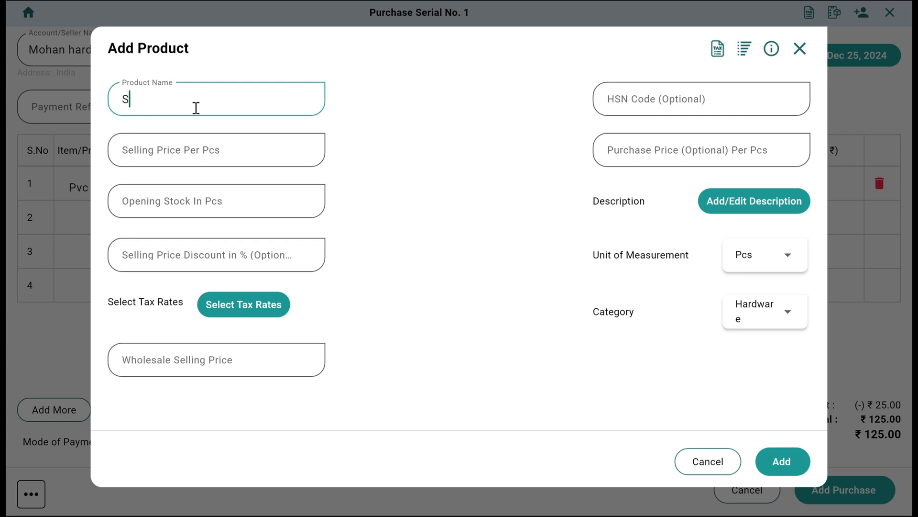
type("anitary Sheet")
Step: Set the Sanitary Sheet's selling price to 10000 and its purchase price to 8000, and add the product
left_click(194, 152)
type("10000")
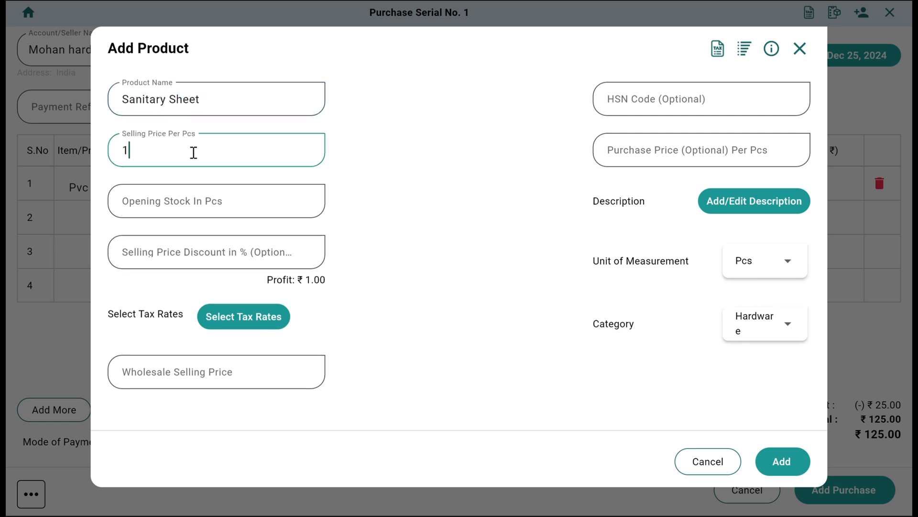
left_click(624, 149)
type("80000")
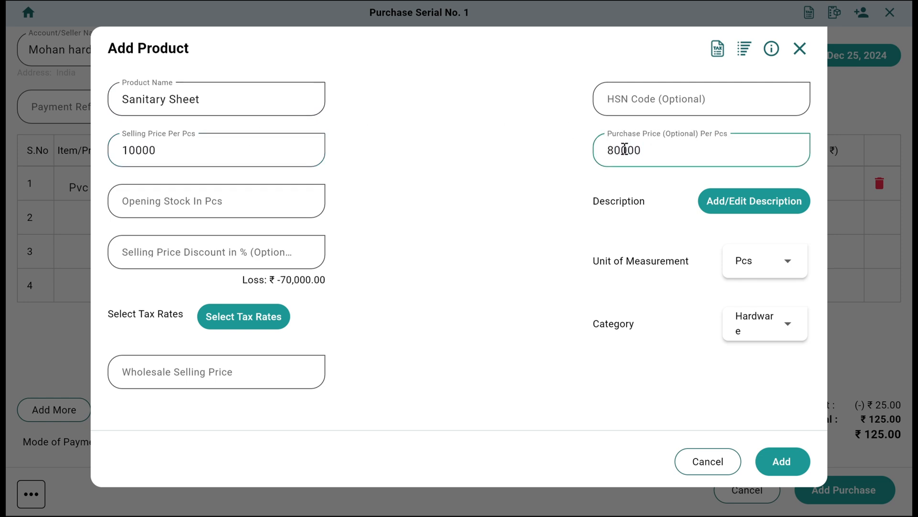
key("BackSpace")
left_click(781, 460)
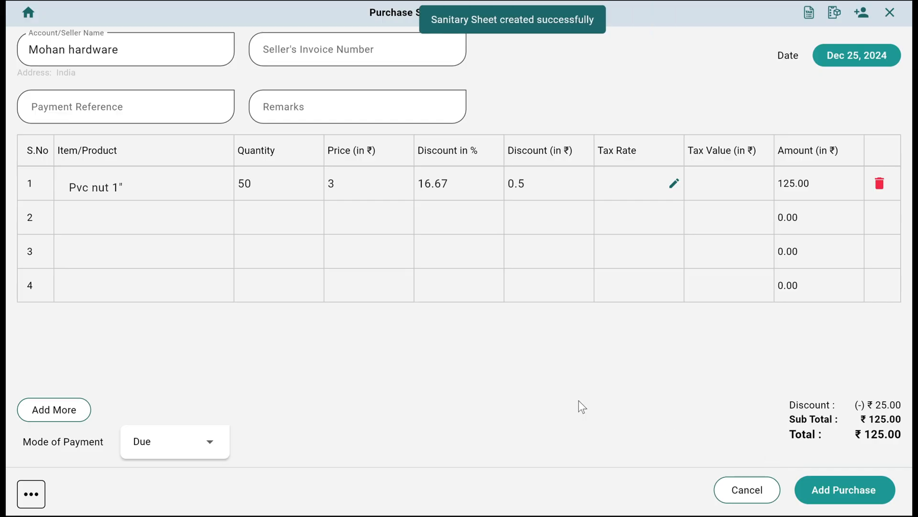
Step: Add Sanitary Sheet as the purchase's second item with a quantity of 2, and record the purchase
left_click(100, 217)
left_click(115, 289)
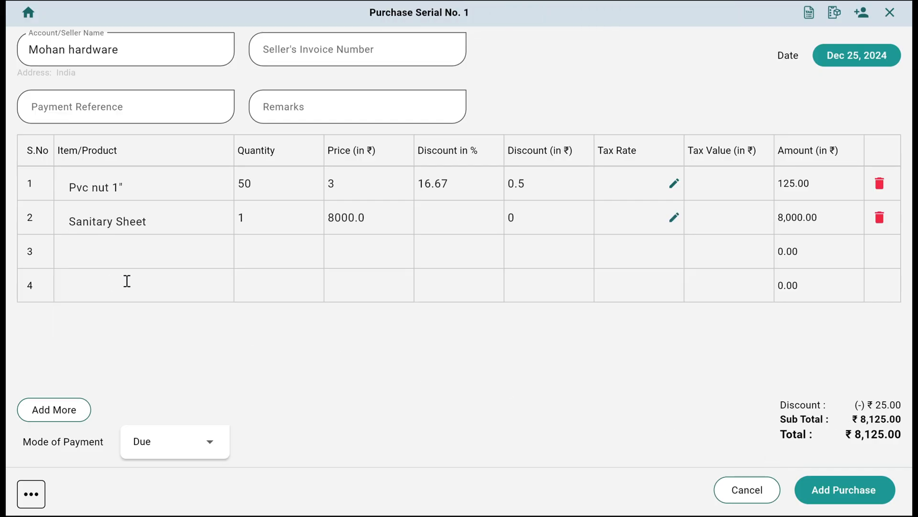
type("2")
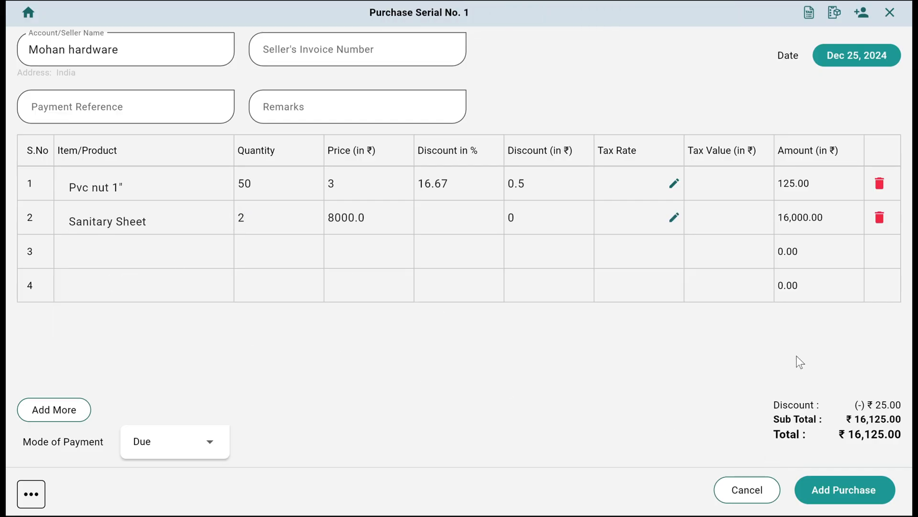
left_click(843, 492)
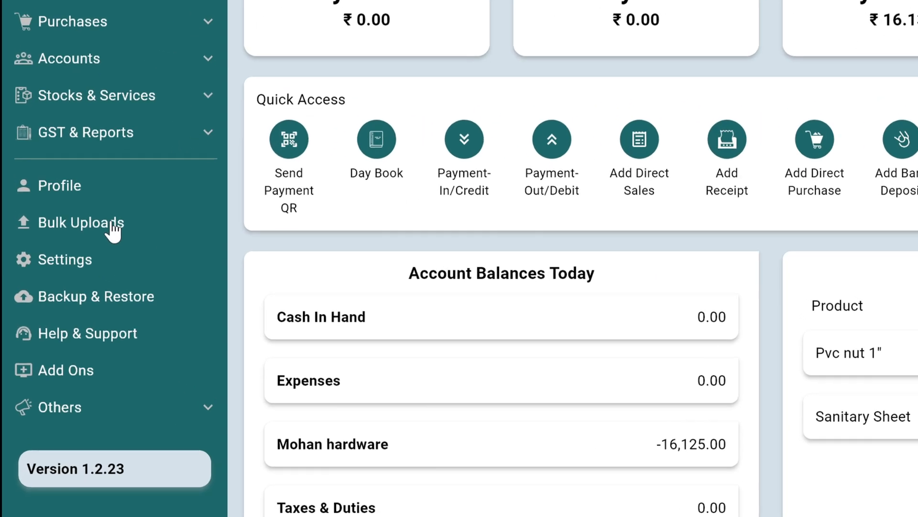
Step: Open the bulk entry view for products and enter Pvc 1.5" with a selling price of 100 as the first product
left_click(83, 245)
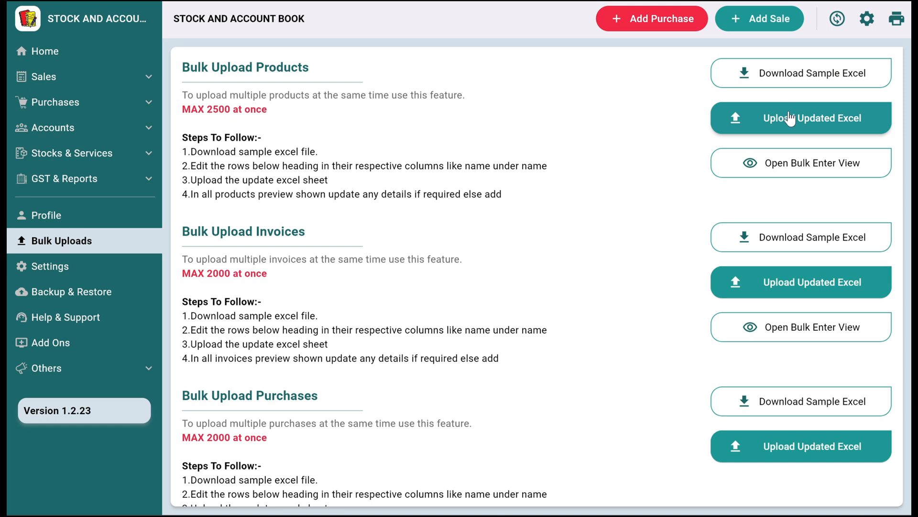
left_click(779, 167)
left_click(196, 122)
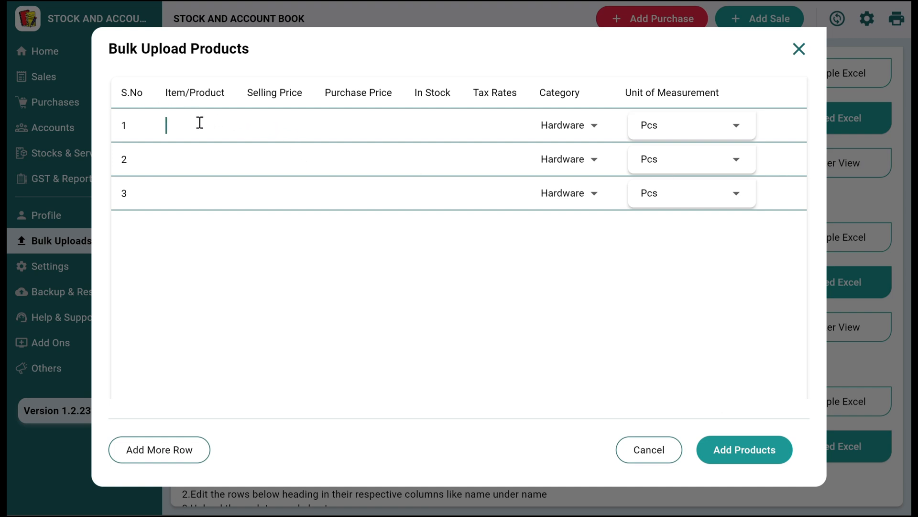
type("Pvc 1.4")
left_click(282, 130)
type("100")
Step: Enter Sanitart wire with a selling price of 80 as the second bulk product
left_click(193, 164)
type("Pvc")
key("BackSpace")
key("BackSpace")
key("BackSpace")
key("BackSpace")
type("Snai")
key("BackSpace")
key("BackSpace")
key("BackSpace")
type("anoo")
key("BackSpace")
key("BackSpace")
type("itart wire")
type("8")
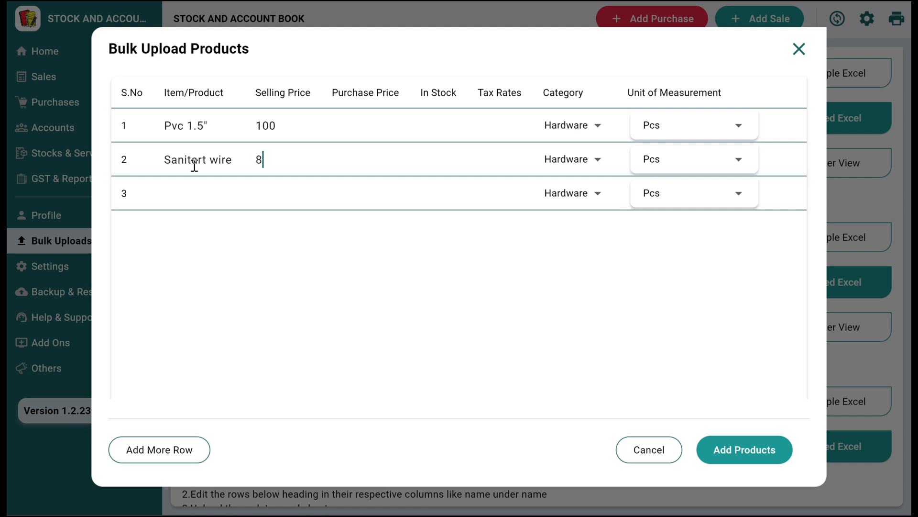
type("0")
Step: Enter Tape with a selling price of 70 as the third bulk product
left_click(185, 191)
type("M")
key("BackSpace")
type("Tape")
key("Tab")
type("70")
Step: Add three more empty rows to the bulk product table
key("Tab")
key("Tab")
key("Tab")
key("Tab")
key("Tab")
key("Tab")
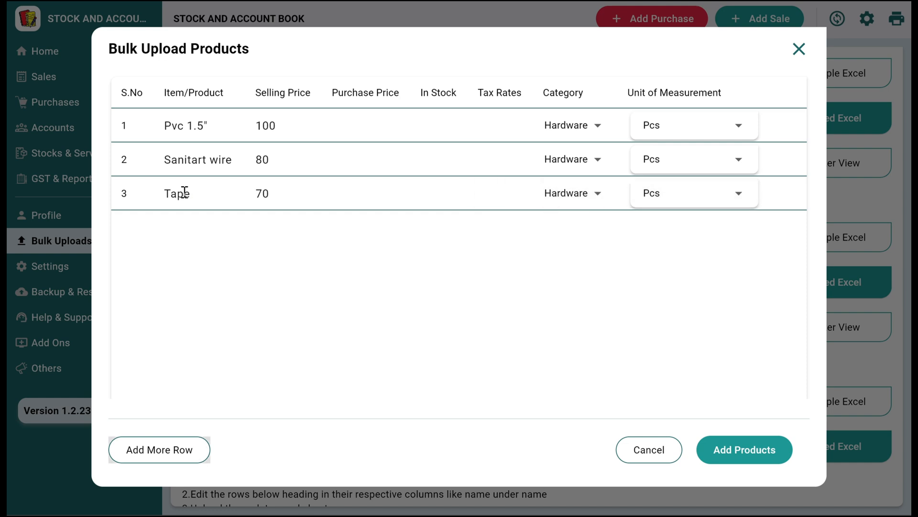
left_click(149, 464)
left_click(148, 464)
left_click(149, 464)
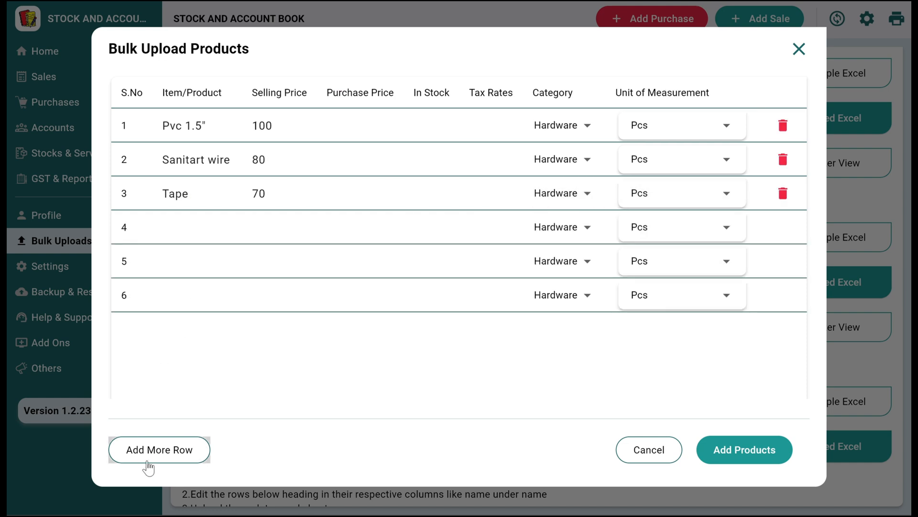
Step: Add more empty rows to the bulk product table and enter glue with a selling price of 50 as the fourth product
left_click(149, 464)
left_click(149, 464)
left_click(149, 464)
left_click(197, 231)
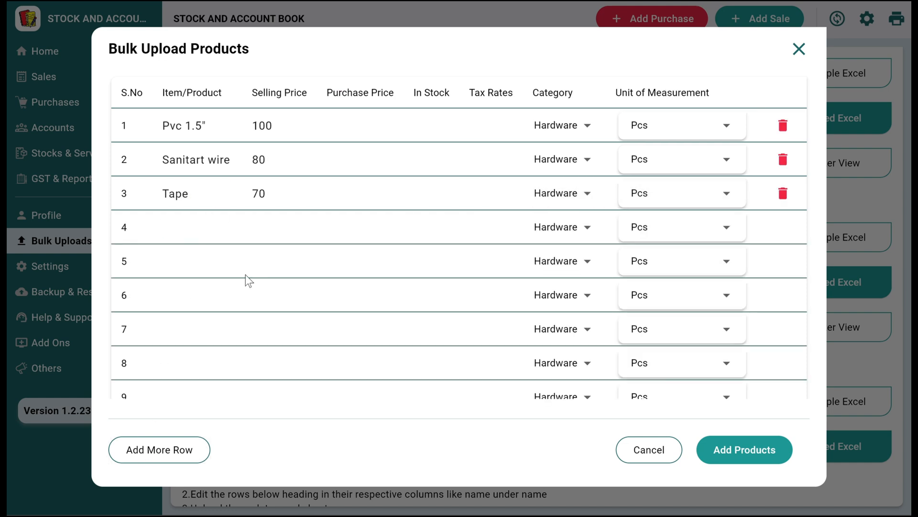
type("glue")
left_click(269, 223)
type("50")
scroll(608, 287, "down", 2)
scroll(420, 194, "up", 2)
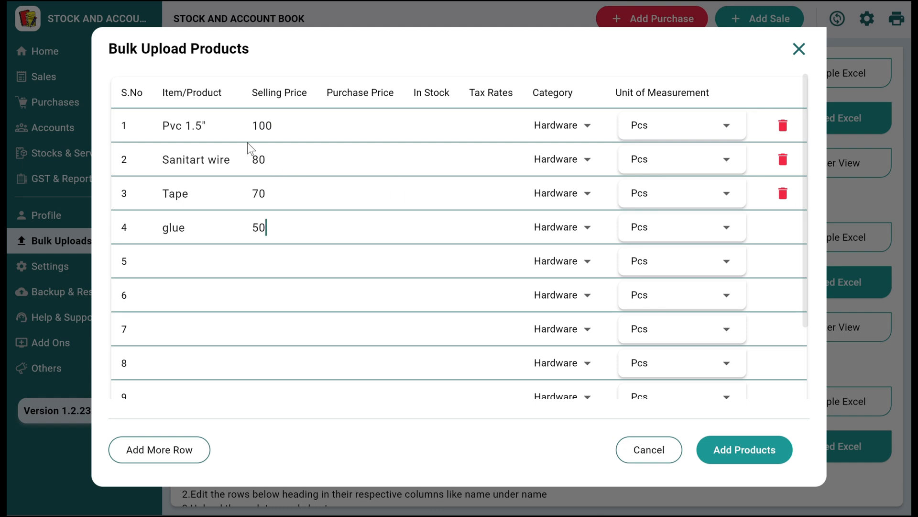
Step: Upload the entered bulk products and check today's stock movement on the home page
left_click(720, 452)
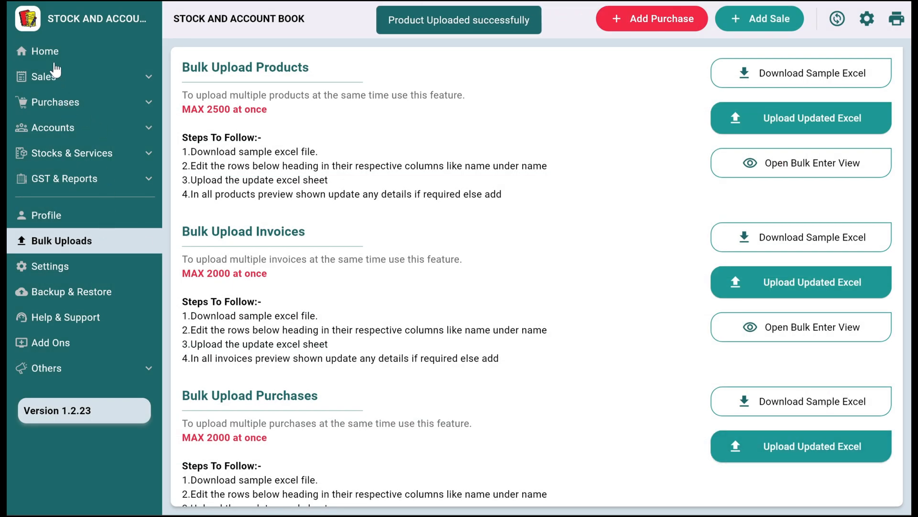
left_click(51, 52)
scroll(617, 378, "down", 2)
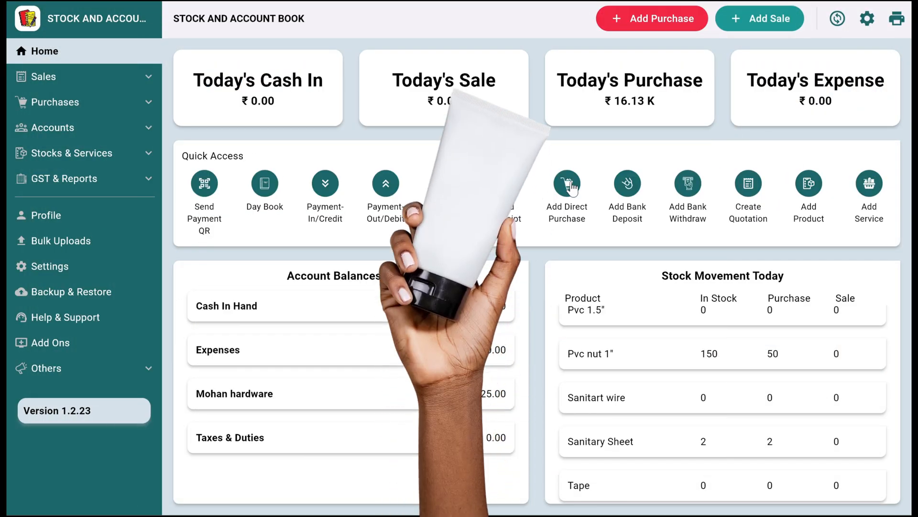
Step: Start a new sale with Pvc 1.5" and Sanitary Sheet as items, giving the Sanitary Sheet a 10% discount
left_click(731, 28)
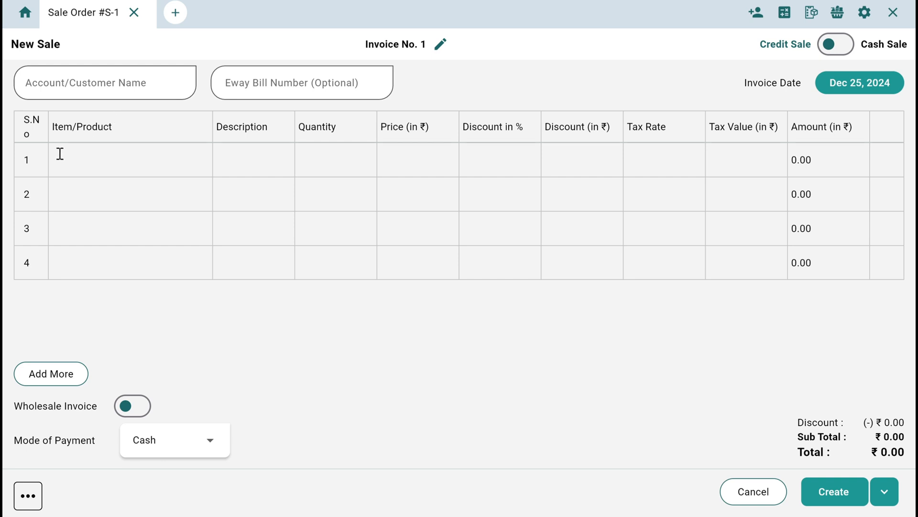
left_click(76, 160)
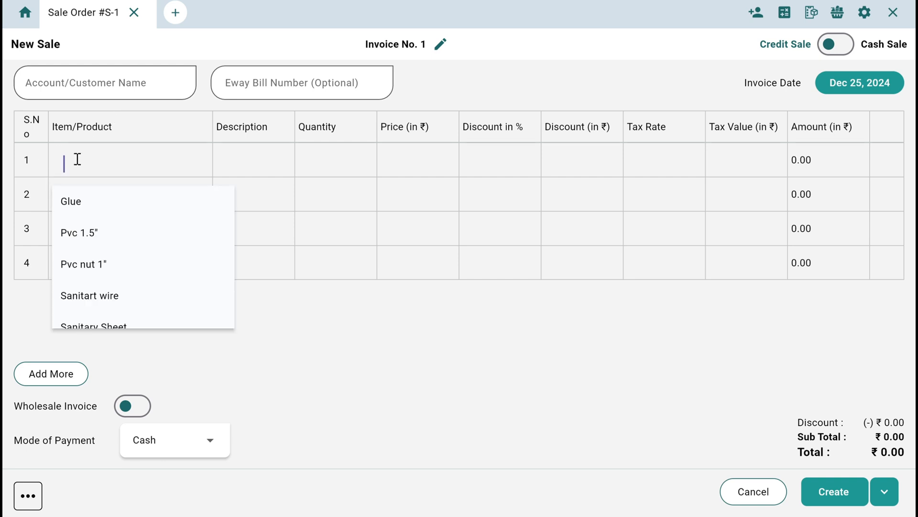
left_click(103, 234)
left_click(103, 204)
scroll(99, 283, "down", 2)
left_click(100, 290)
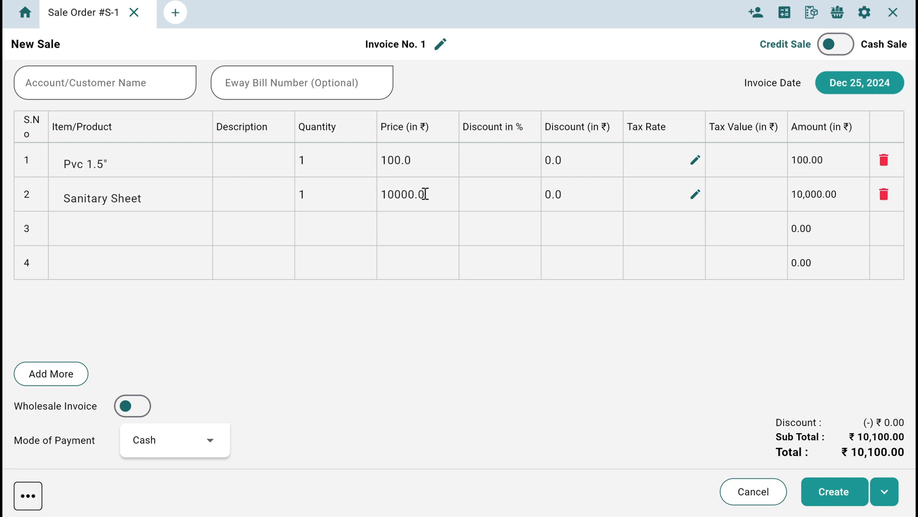
left_click(494, 194)
type("10")
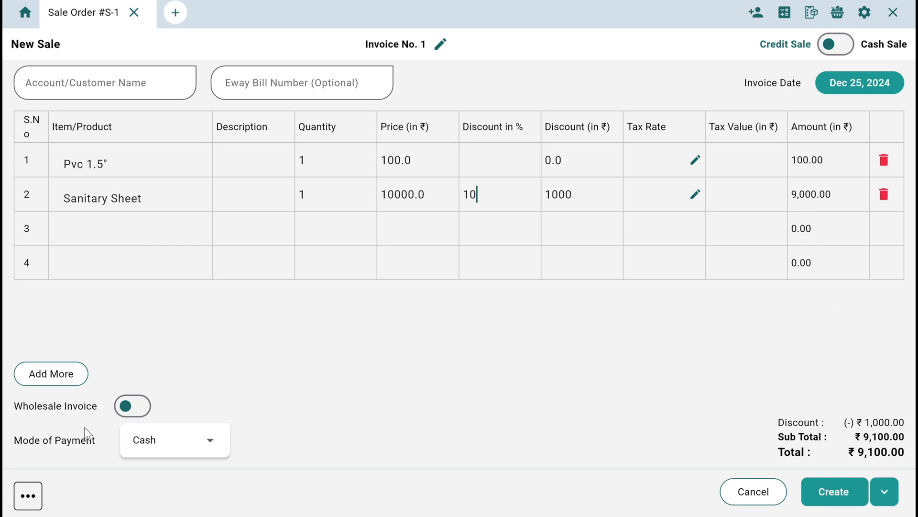
left_click(29, 497)
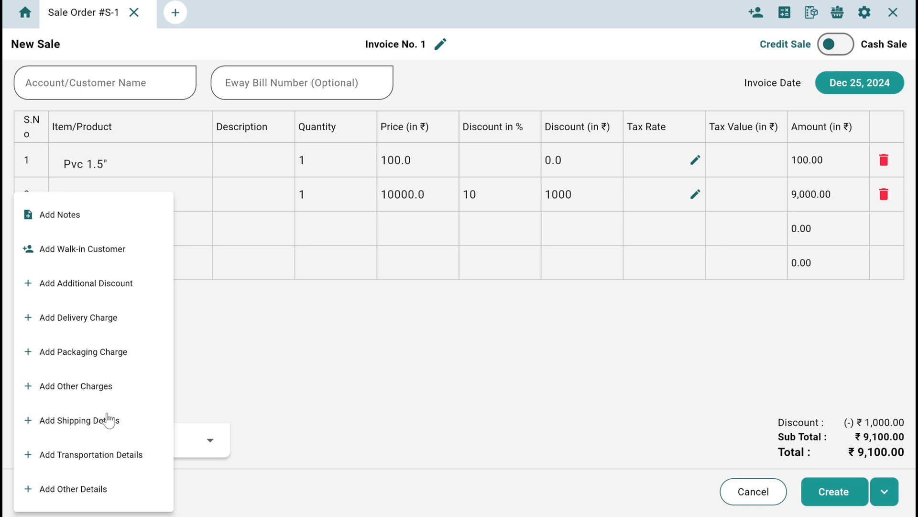
left_click(266, 391)
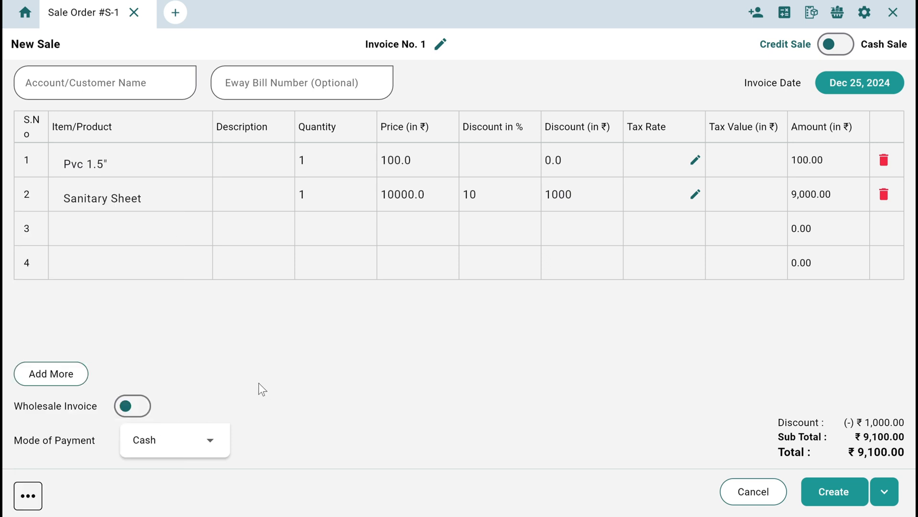
left_click(183, 454)
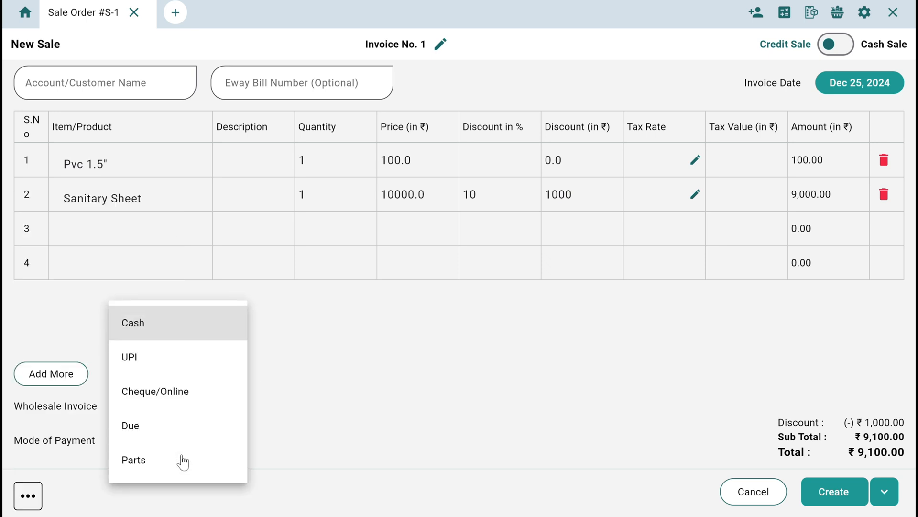
left_click(338, 403)
Step: Make the sale a wholesale invoice and add Pvc nut 1" as the third item
left_click(126, 417)
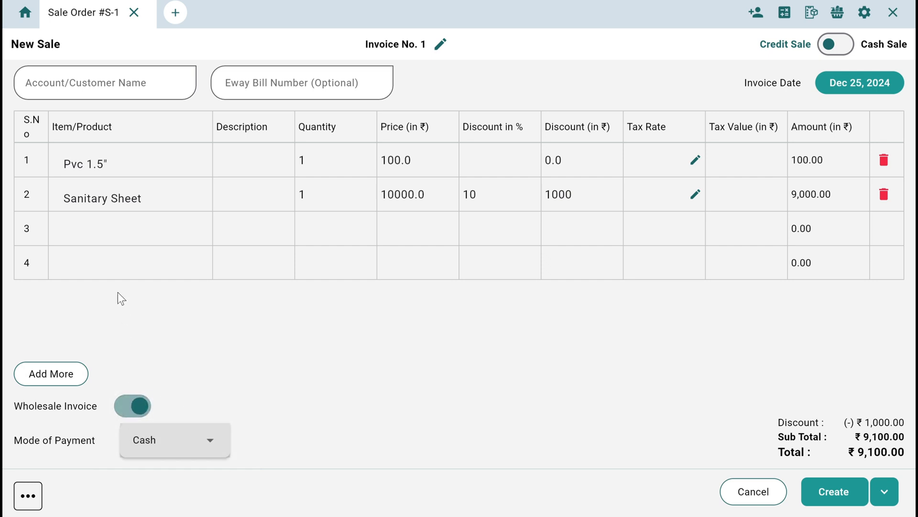
left_click(88, 225)
scroll(98, 303, "down", 2)
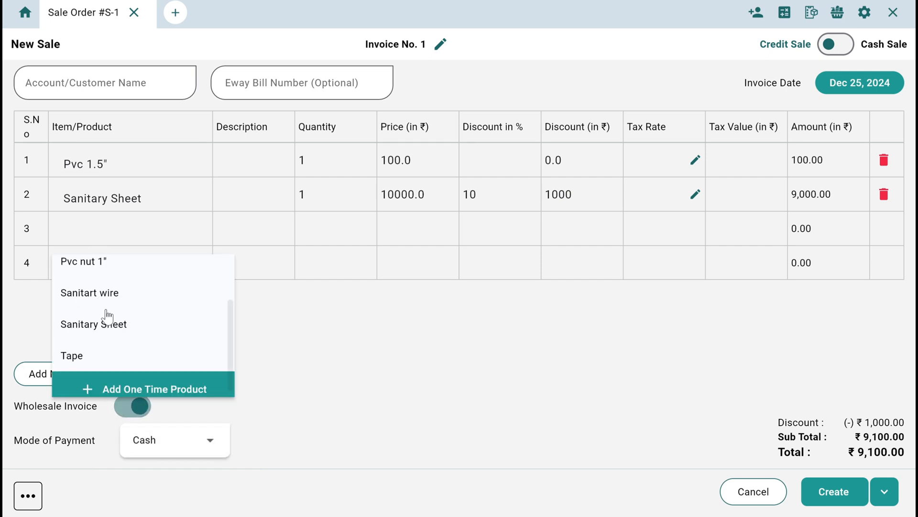
left_click(95, 271)
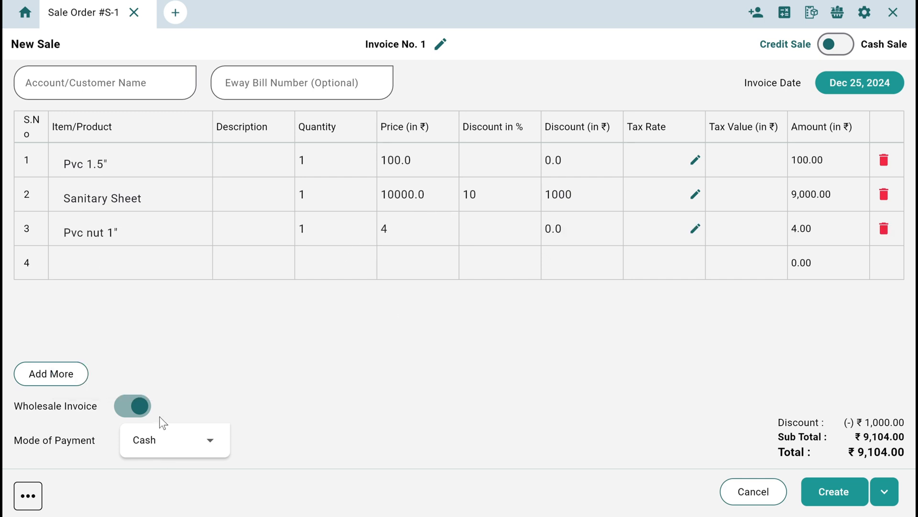
Step: Set the sale's mode of payment to Parts and try to create the invoice
left_click(164, 437)
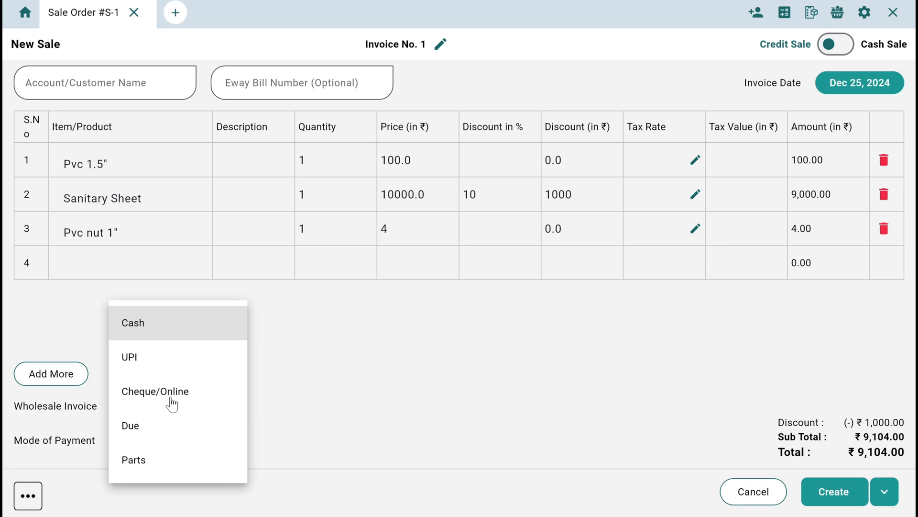
left_click(173, 467)
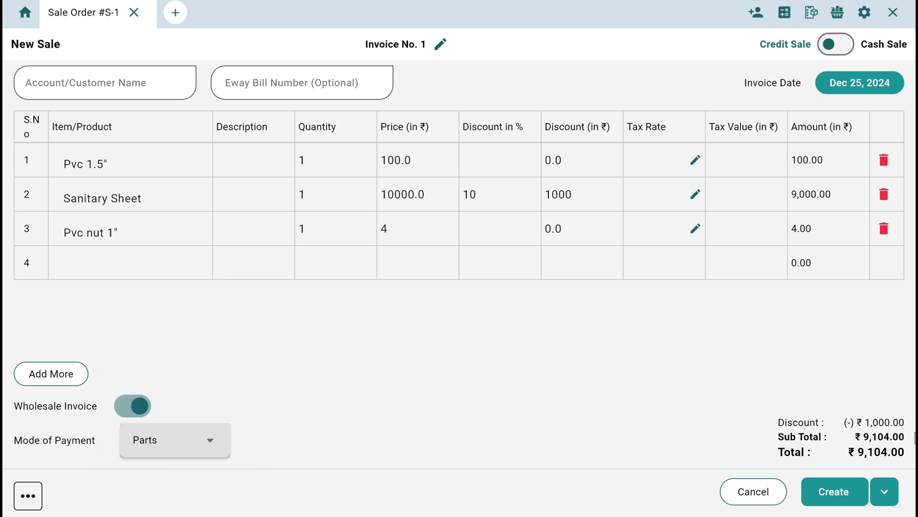
left_click(846, 496)
Step: Add a new customer account from the sale, entering only the customer's name
left_click(110, 80)
scroll(99, 160, "down", 2)
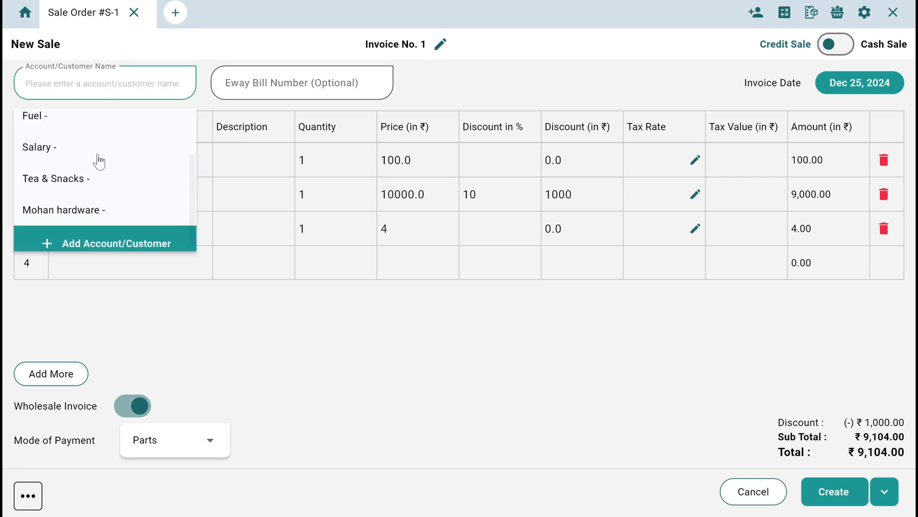
left_click(139, 241)
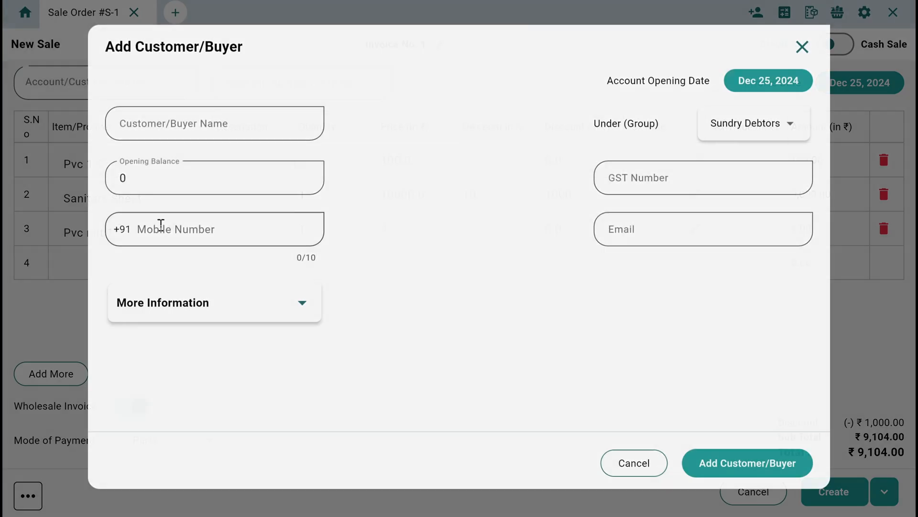
left_click(242, 115)
type("Dure")
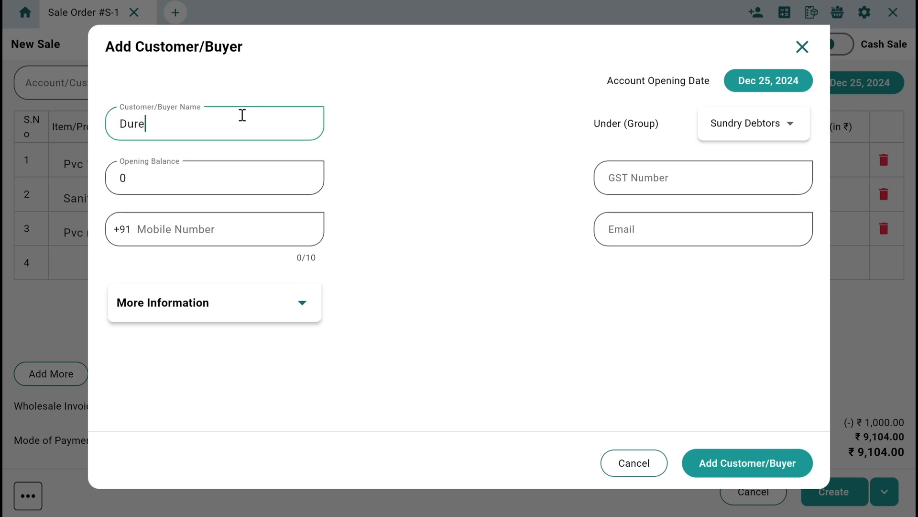
key("BackSpace")
key("BackSpace")
key("BackSpace")
key("BackSpace")
type("Sires")
key("BackSpace")
key("BackSpace")
type("uresh")
left_click(713, 471)
Step: Assign the newly added customer to the sale
left_click(73, 82)
type("sure")
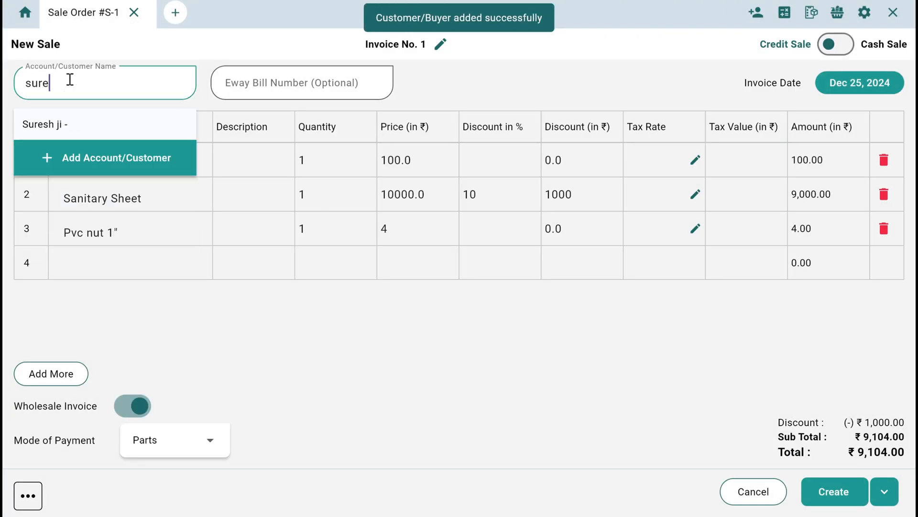
left_click(87, 126)
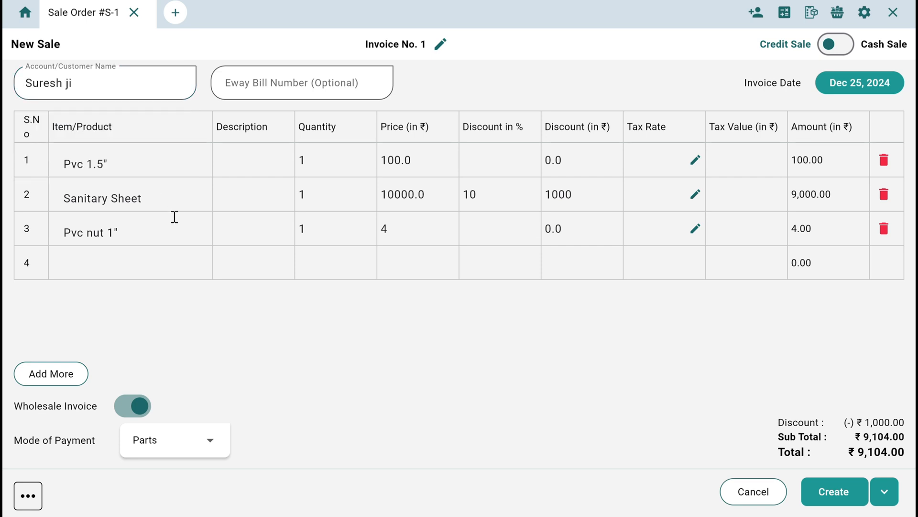
Step: Create the invoice with a received cash amount of 104 as part payment
left_click(841, 500)
left_click(464, 267)
type("104")
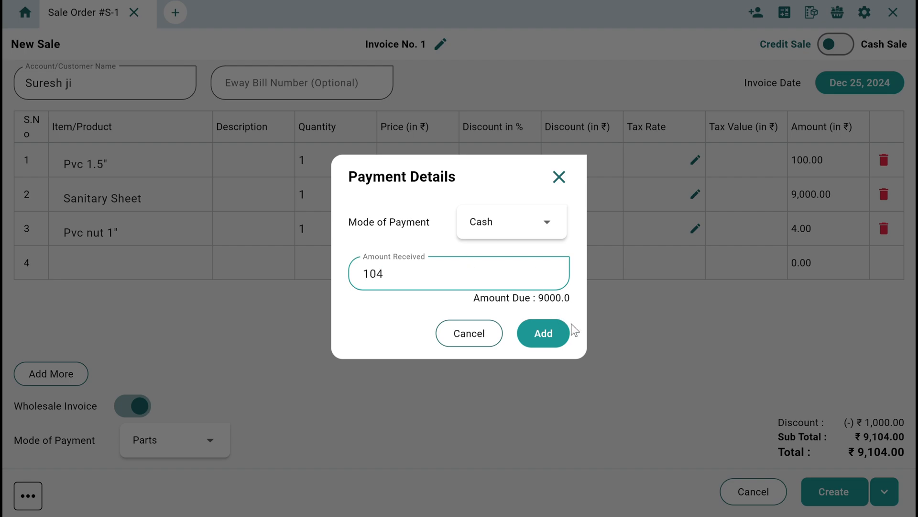
left_click(550, 337)
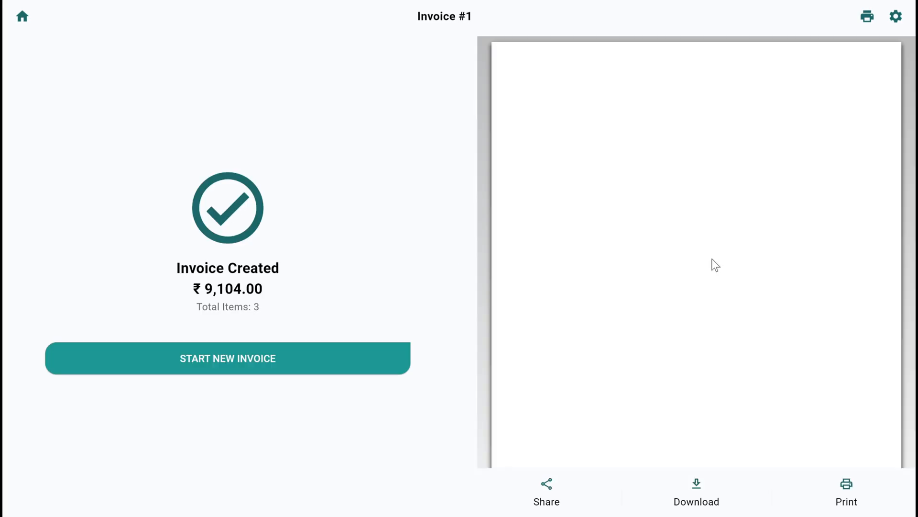
Step: Examine the page formats, templates and customizable sections in the invoice settings without changing them
left_click(895, 19)
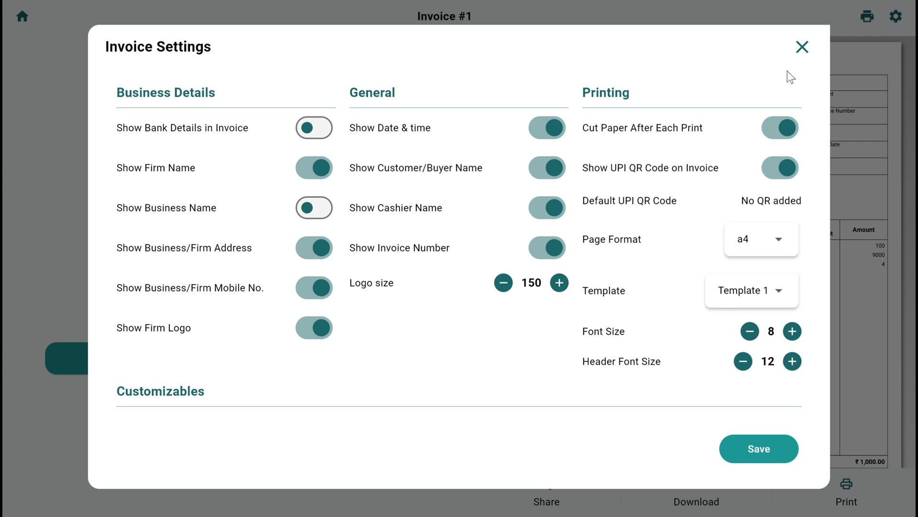
left_click(762, 251)
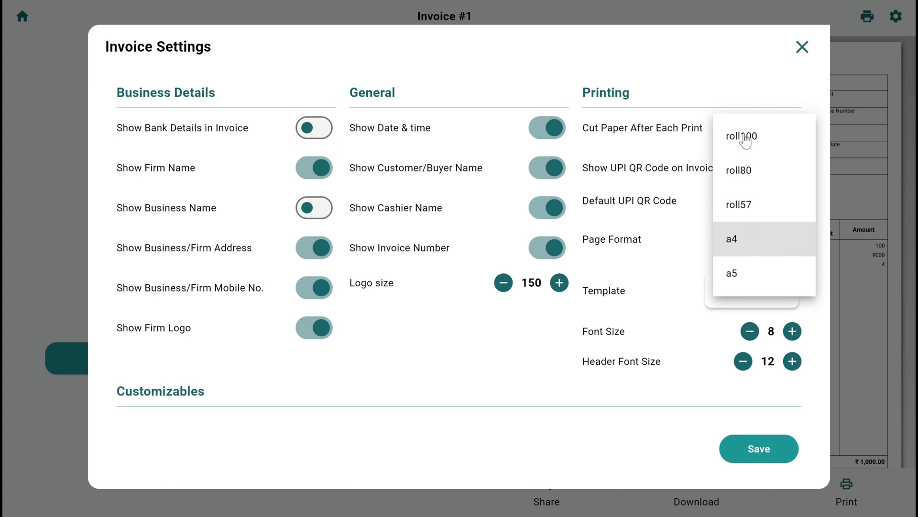
left_click(686, 262)
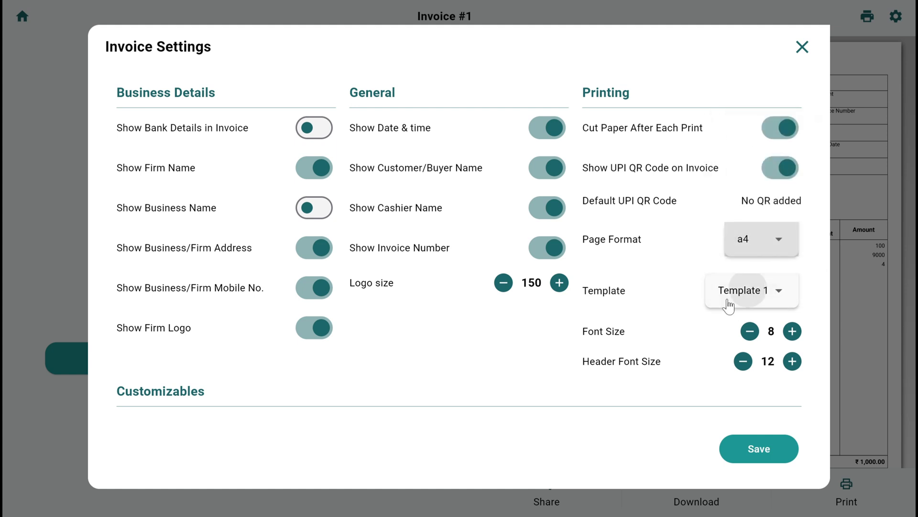
left_click(727, 296)
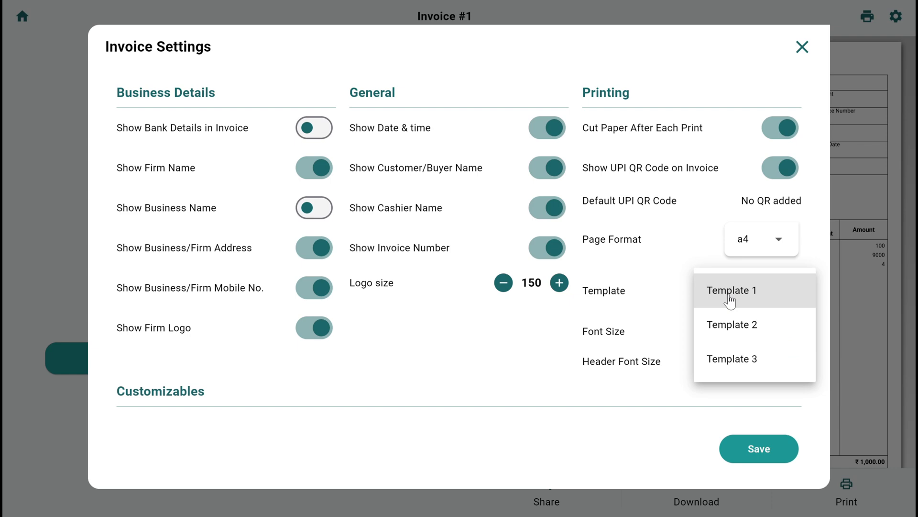
left_click(675, 290)
scroll(665, 291, "down", 6)
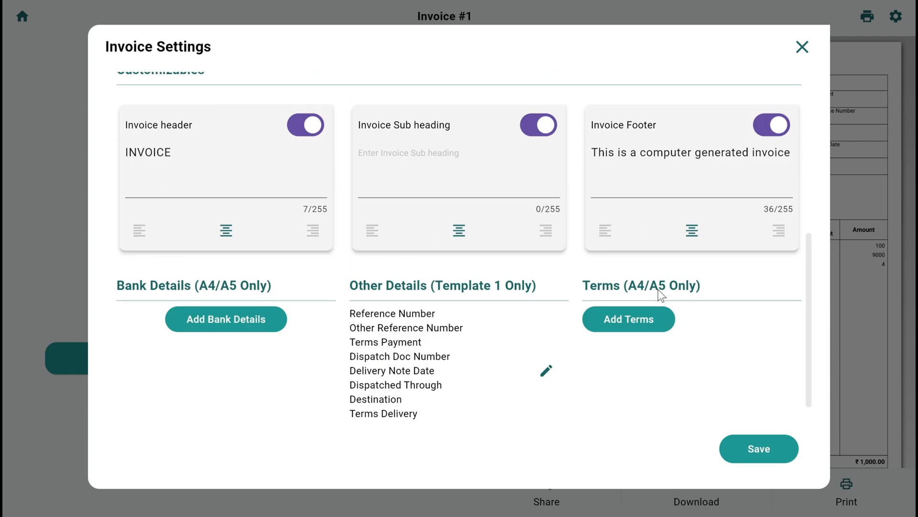
scroll(396, 277, "up", 6)
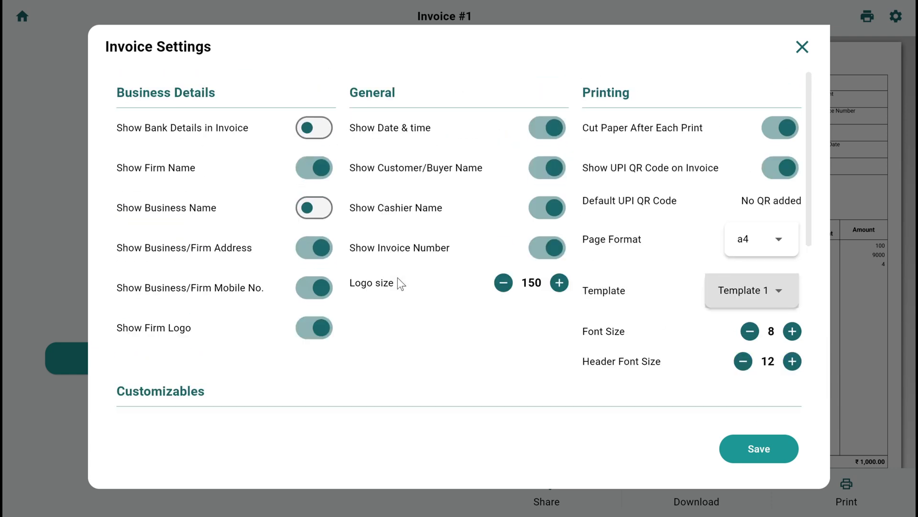
left_click(733, 447)
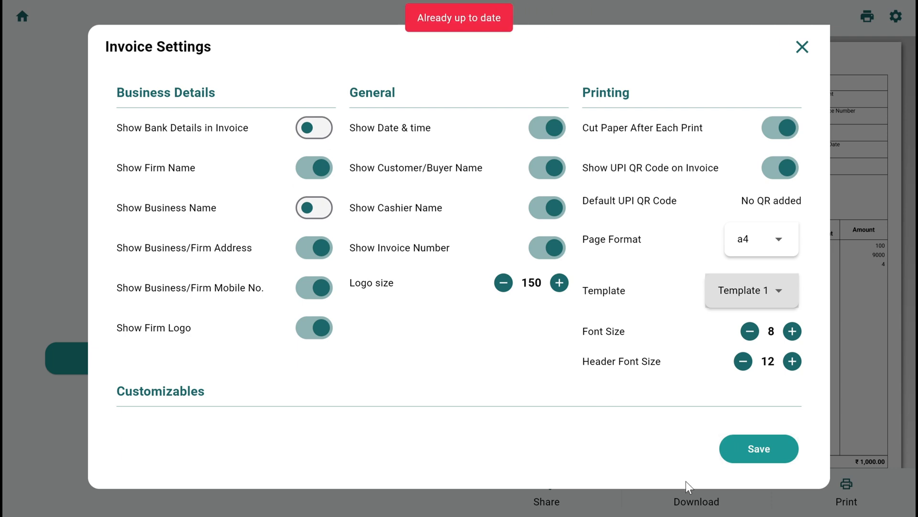
left_click(802, 46)
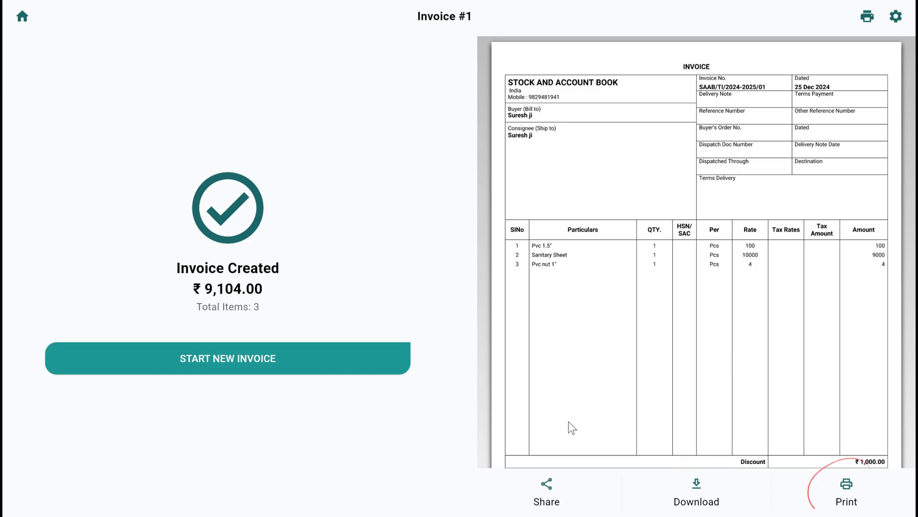
Step: Start another new invoice and close the sale window to return to the home page
left_click(363, 366)
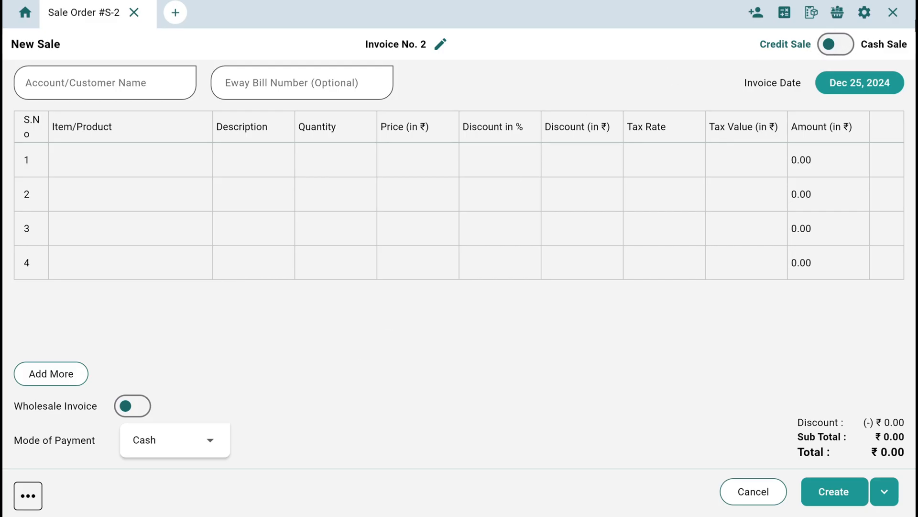
left_click(893, 12)
left_click(600, 284)
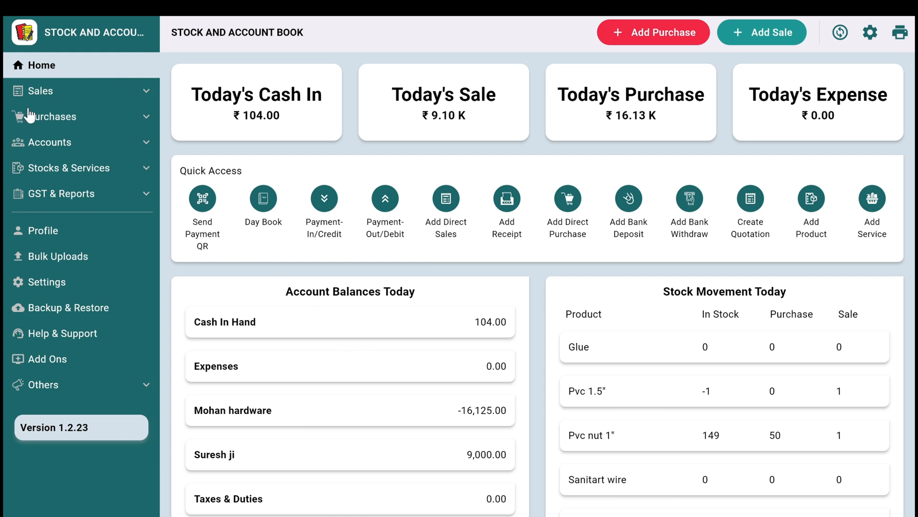
Step: Record a received cash payment of 2000 against sales invoice 1
left_click(42, 94)
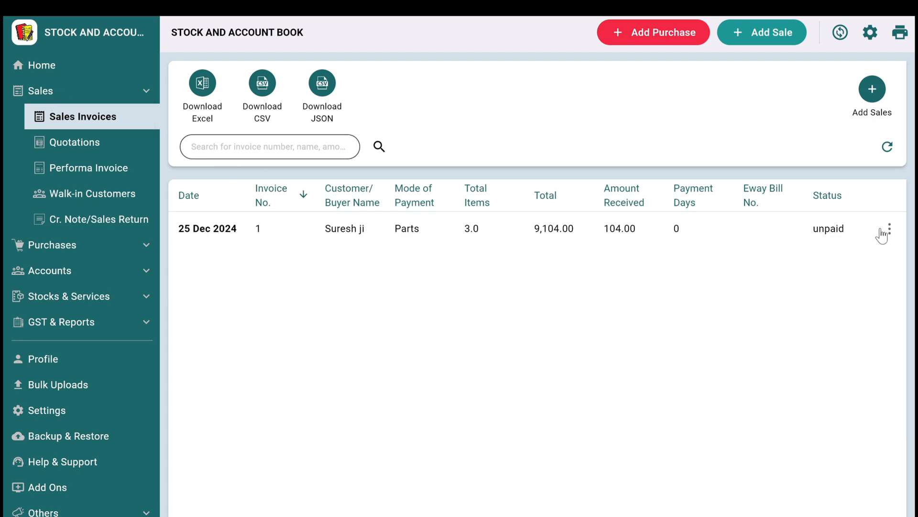
left_click(891, 228)
left_click(794, 252)
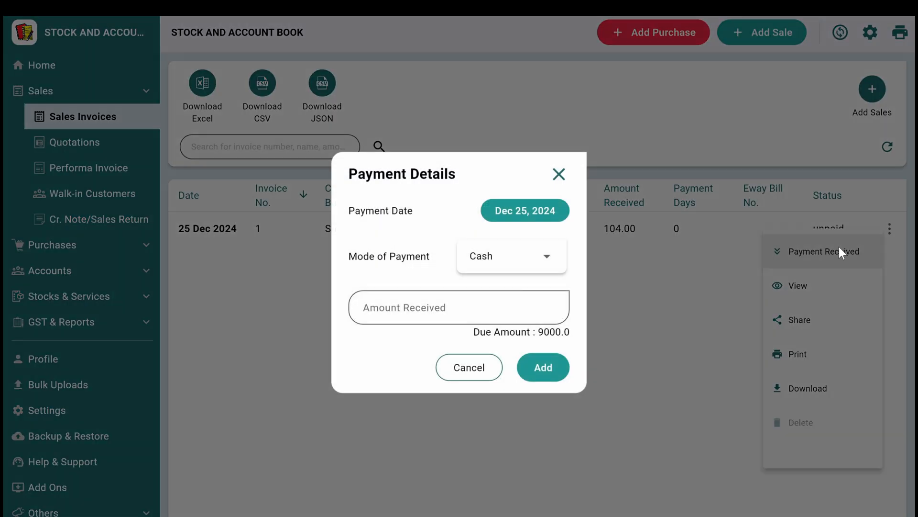
left_click(436, 313)
type("2000")
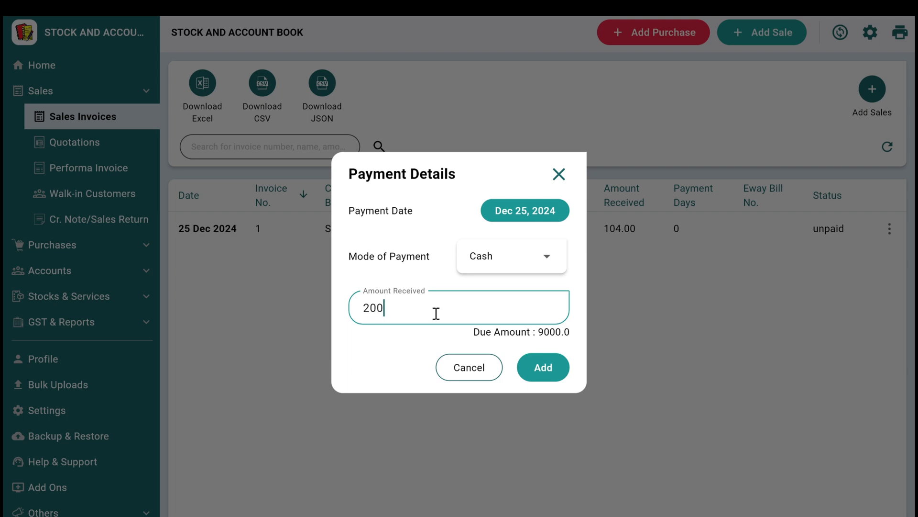
left_click(534, 364)
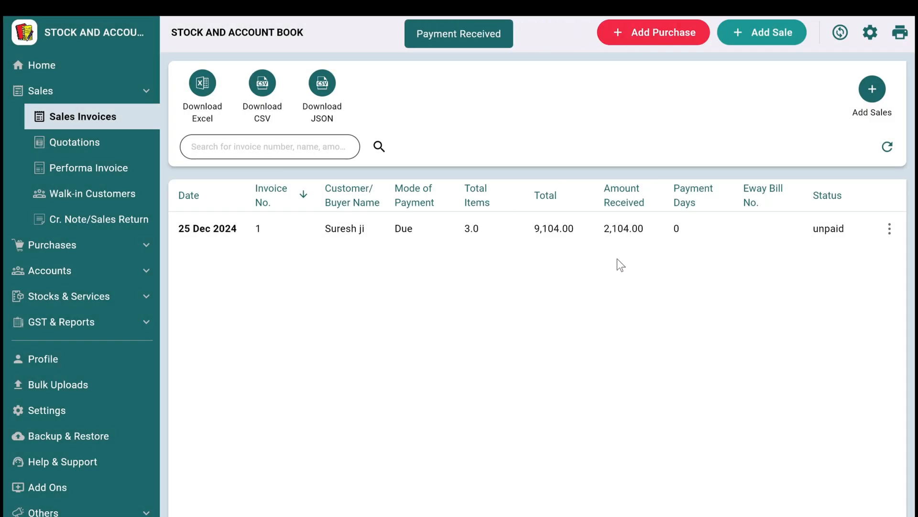
Step: Create a receipt from the home page for a cash amount of 4000, verified against invoice number 1
left_click(60, 66)
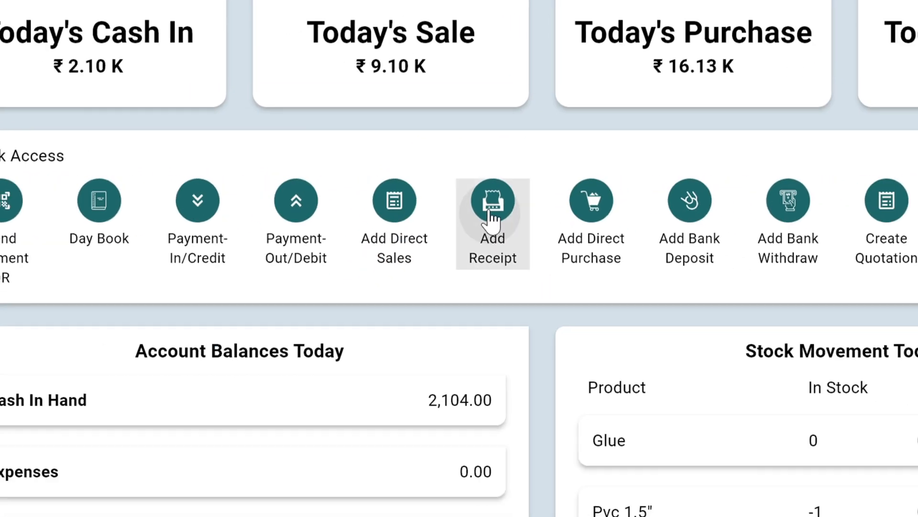
left_click(475, 221)
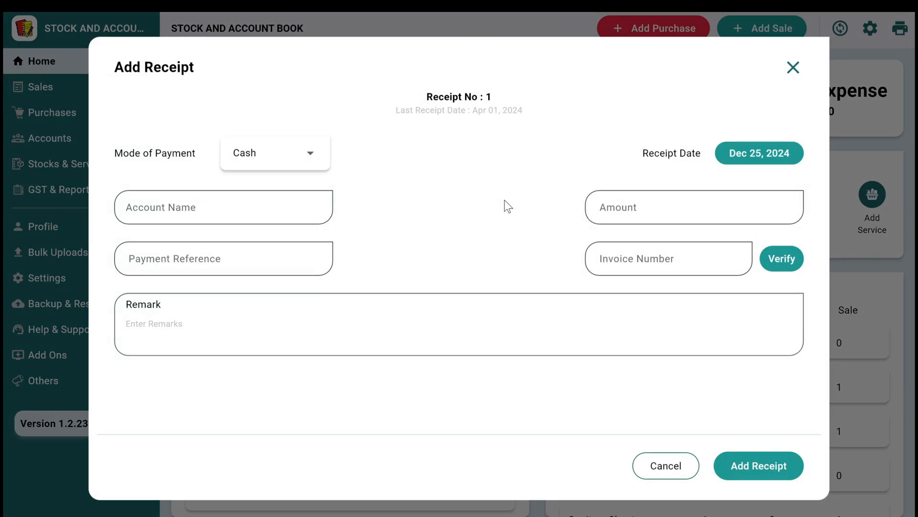
left_click(653, 264)
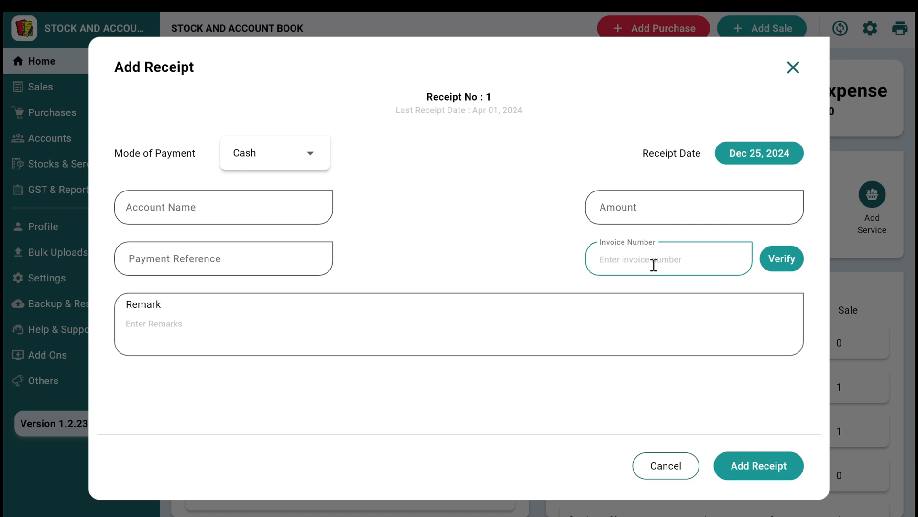
type("1")
left_click(773, 263)
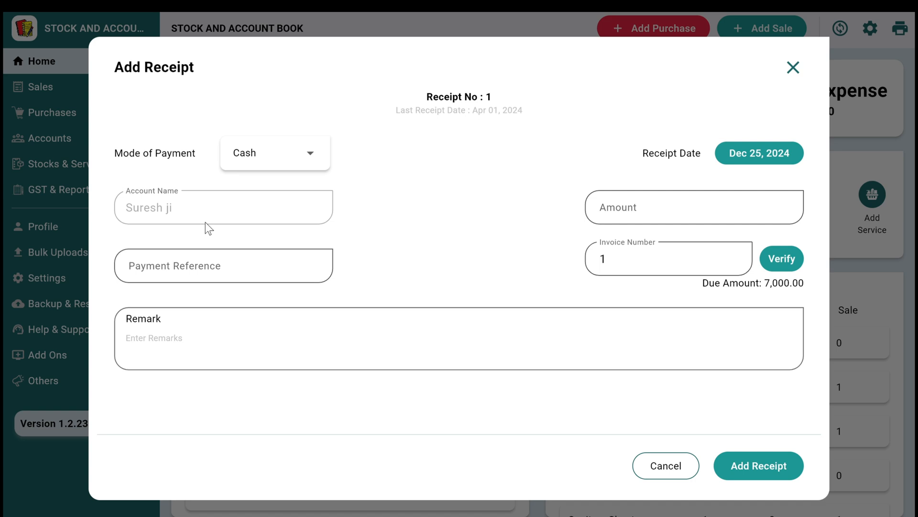
left_click(622, 205)
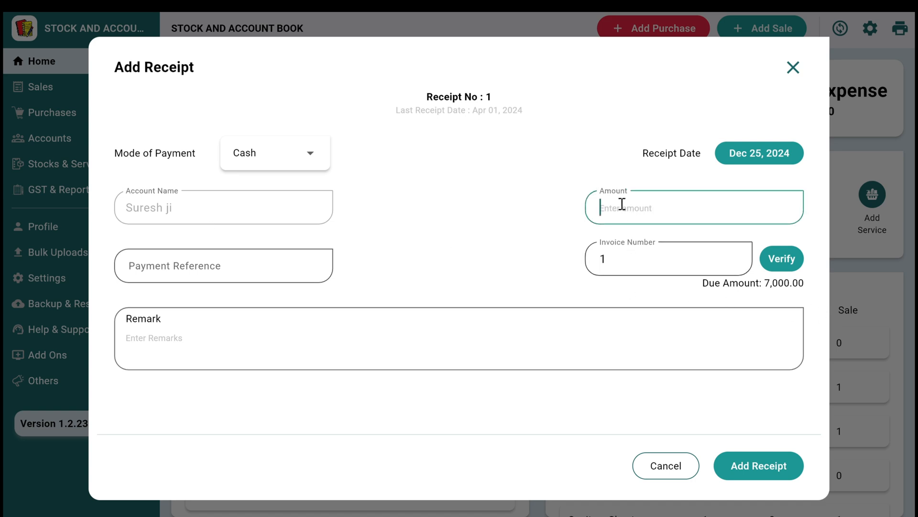
type("4000")
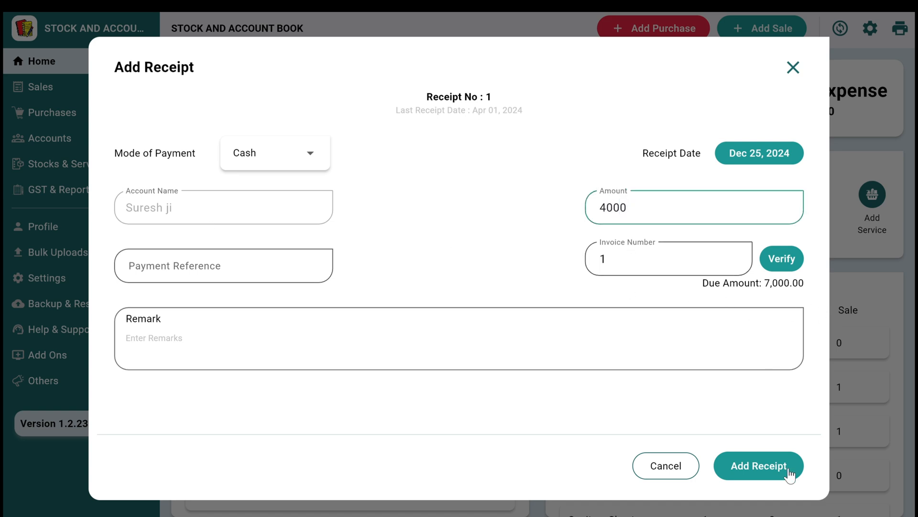
left_click(770, 473)
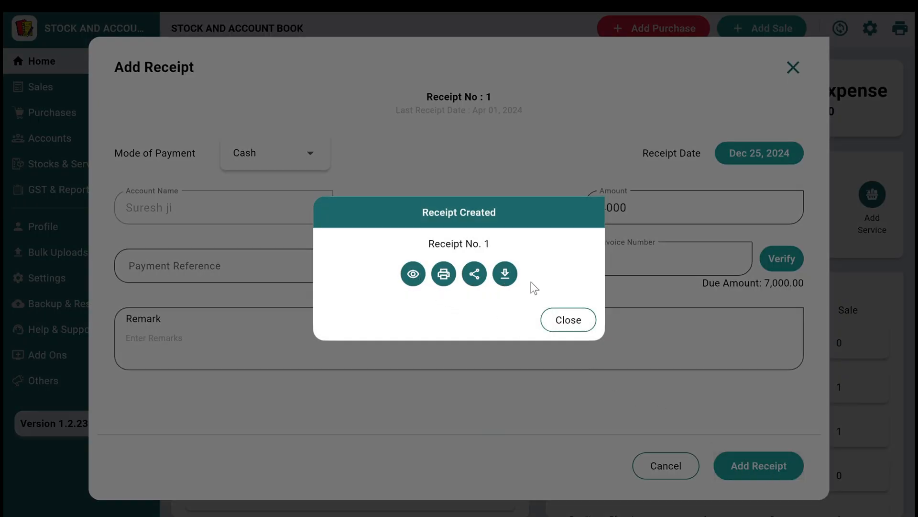
Step: View the created receipt from start to end and leave its preview
left_click(413, 280)
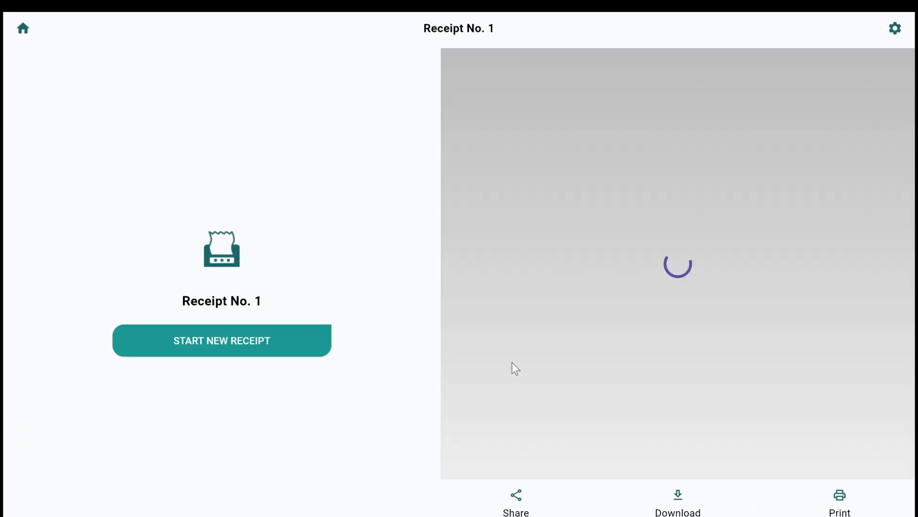
scroll(629, 352, "down", 2)
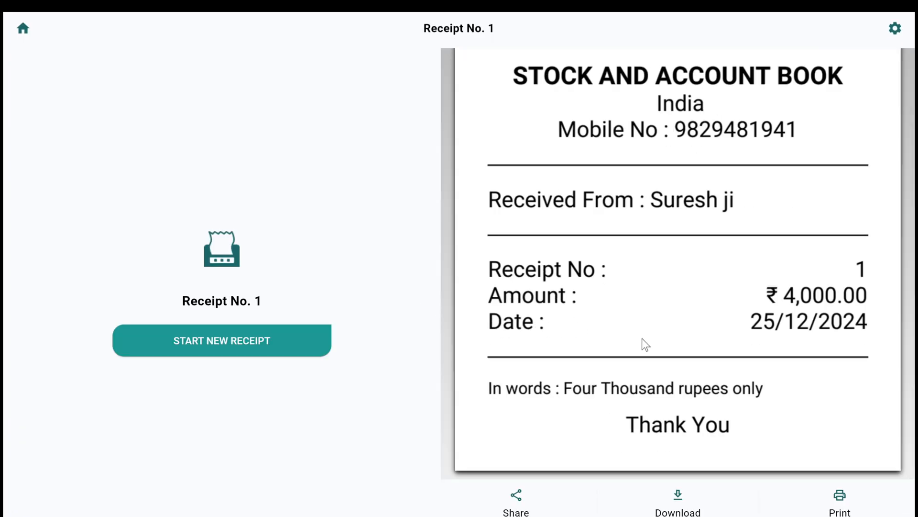
scroll(630, 230, "up", 2)
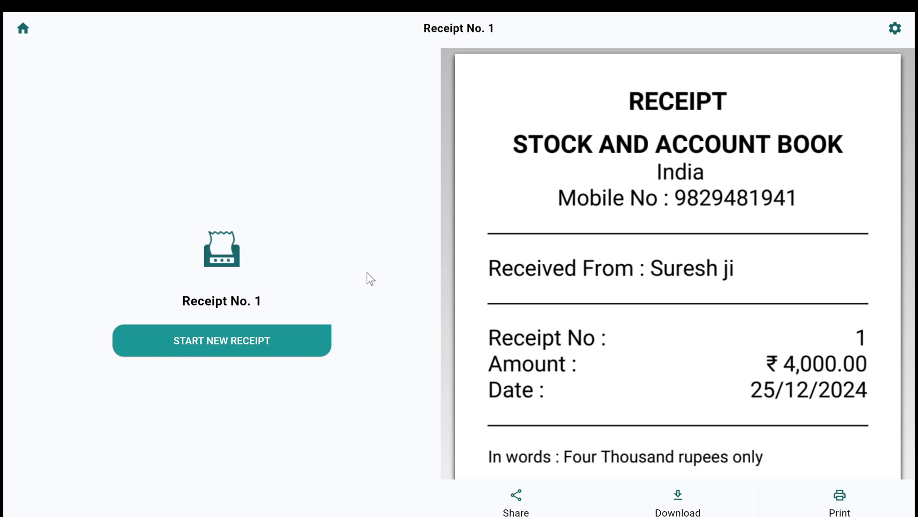
left_click(266, 346)
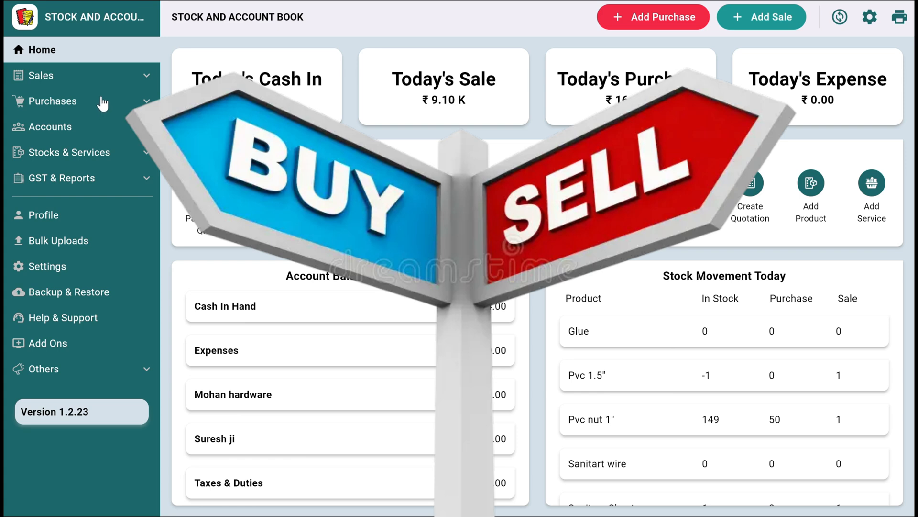
Step: Examine the actions available for invoice 1 in the sales invoices list
left_click(100, 78)
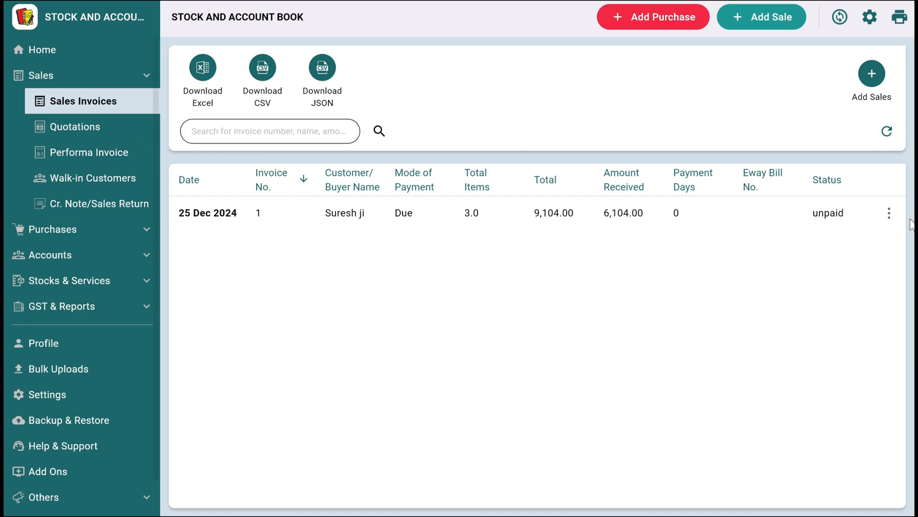
left_click(890, 215)
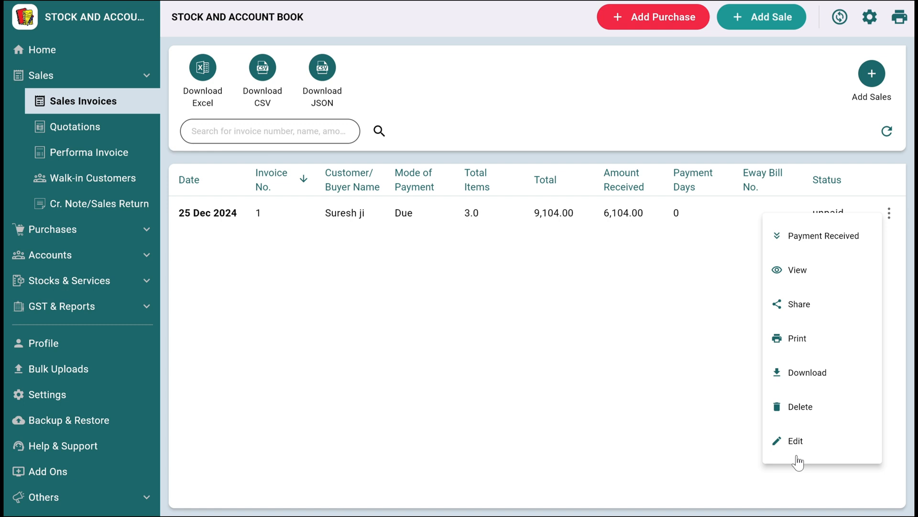
left_click(104, 157)
Step: Start a new performa invoice and assign it to the same customer as sales invoice 1
left_click(103, 157)
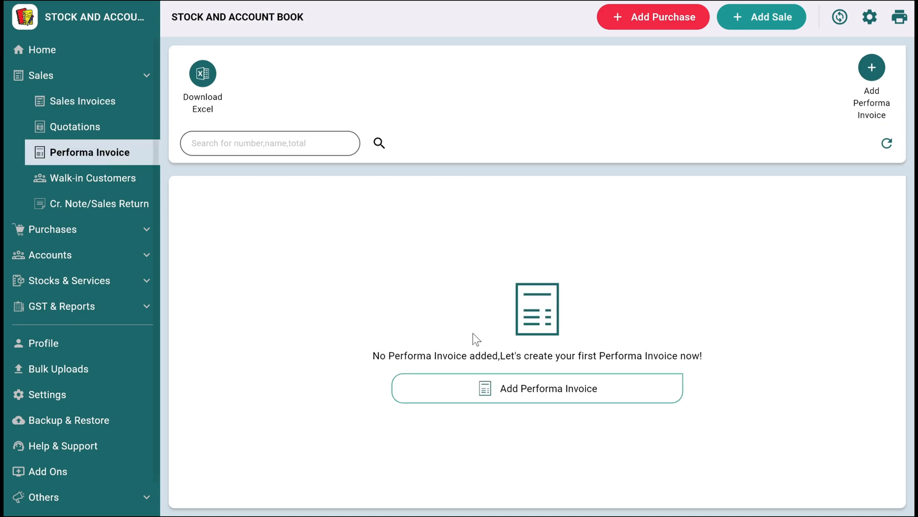
left_click(510, 389)
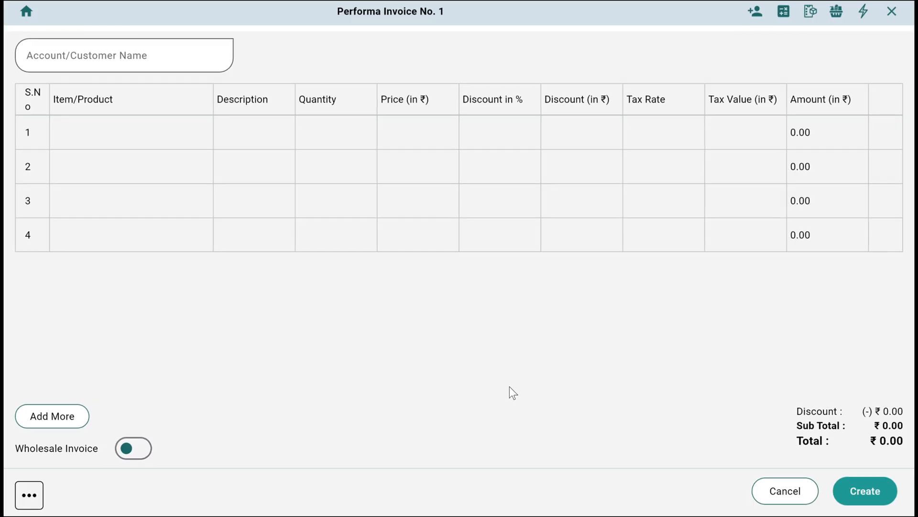
left_click(106, 72)
scroll(95, 158, "down", 3)
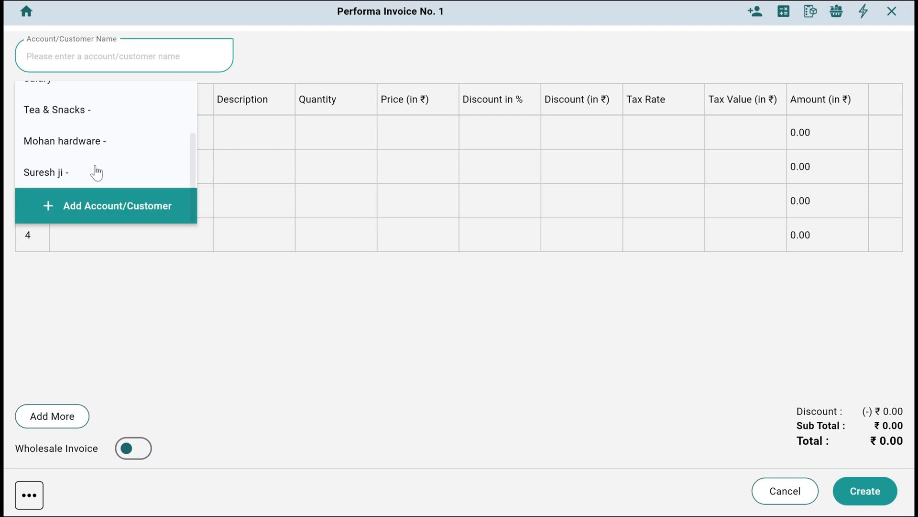
left_click(94, 172)
Step: Add Sanitart wire with a quantity of 10, create the performa invoice, and review its preview before leaving it
left_click(86, 130)
scroll(113, 273, "down", 2)
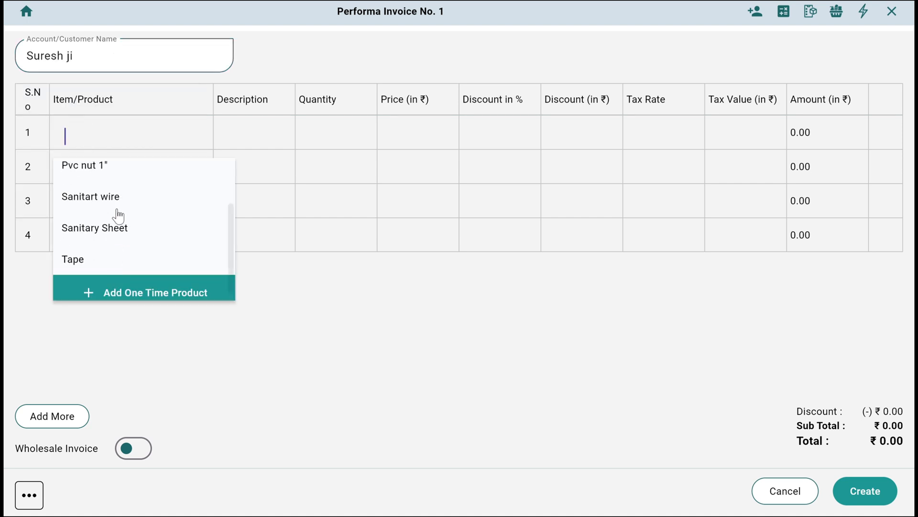
left_click(118, 192)
left_click(316, 133)
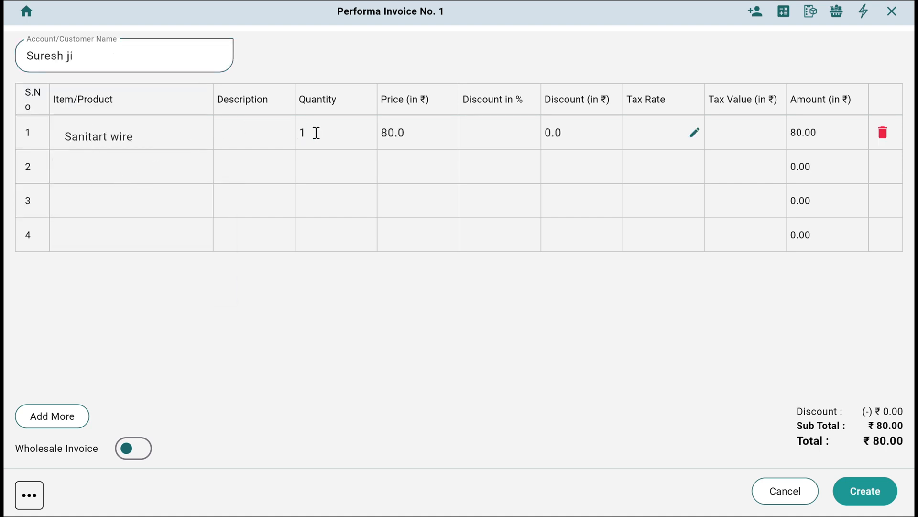
type("0")
left_click(862, 495)
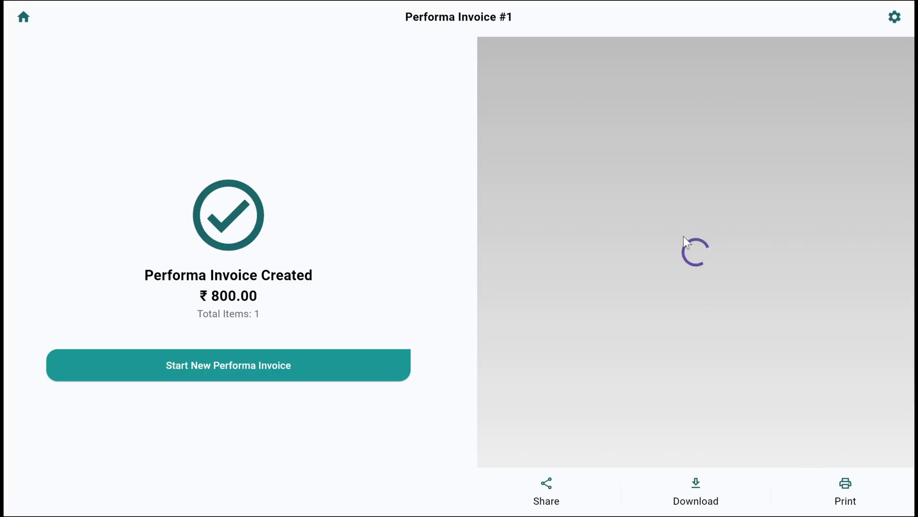
scroll(702, 272, "down", 5)
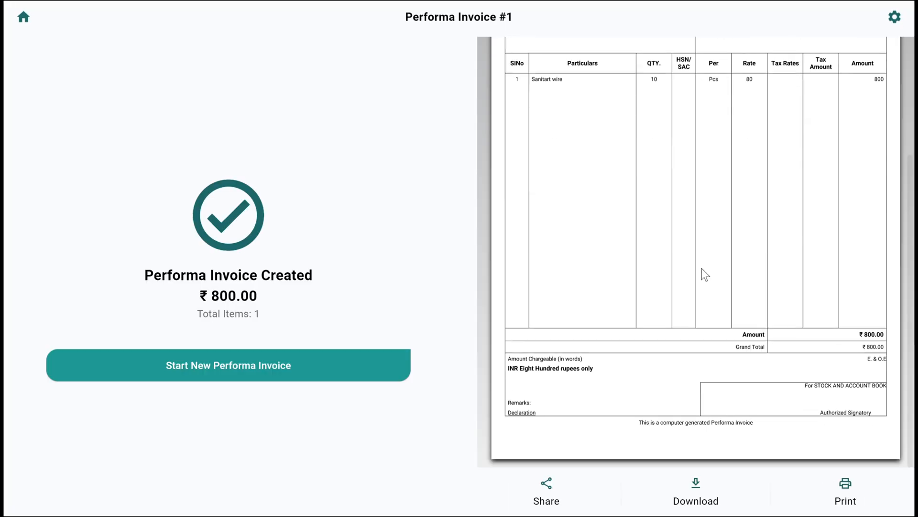
left_click(358, 366)
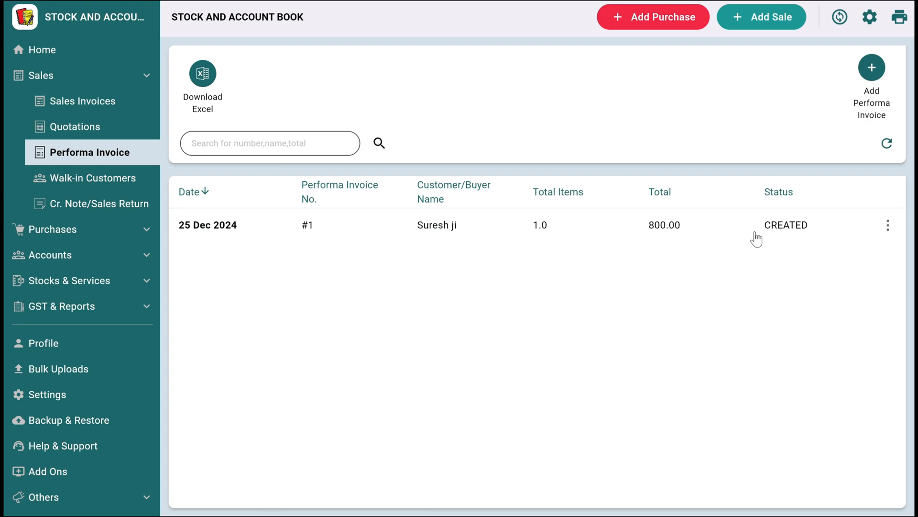
Step: Edit performa invoice 1 and set the Sanitart wire description to 25/12
left_click(888, 225)
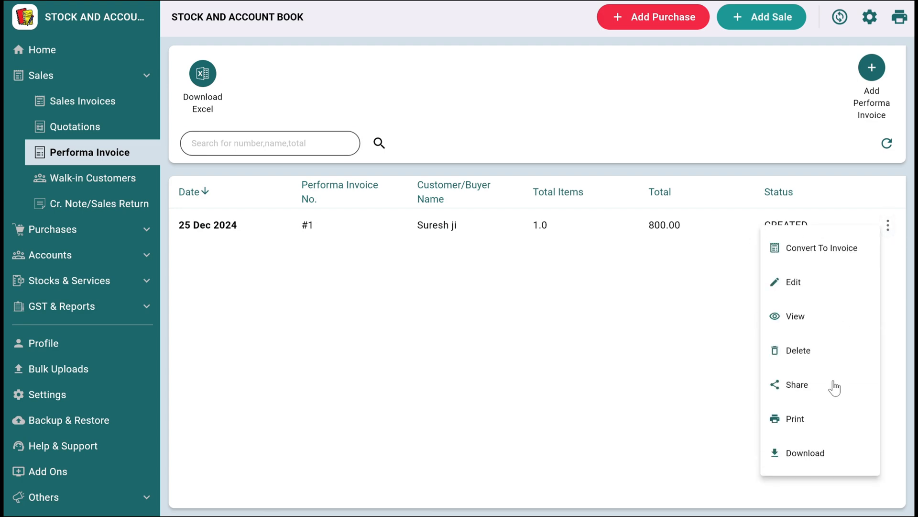
left_click(805, 289)
left_click(238, 127)
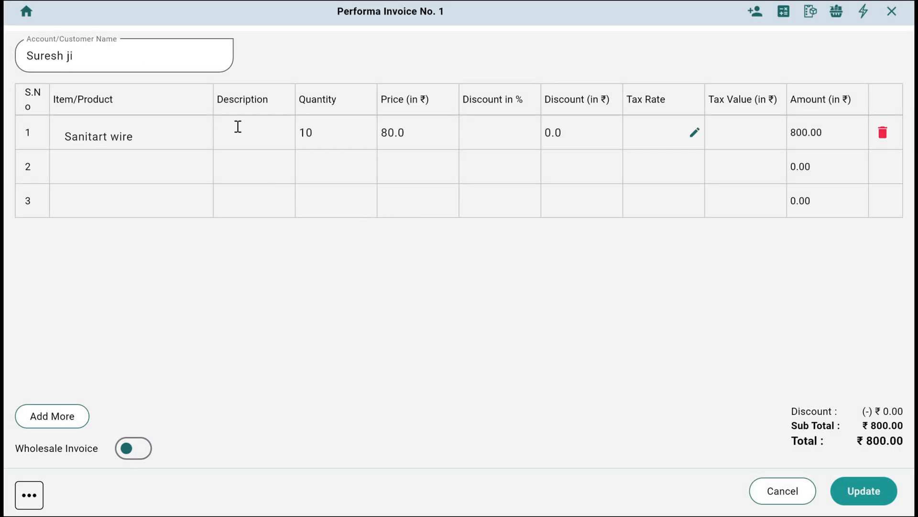
type("25/12")
Step: Add Pvc nut 1" as the second item with description 26/12 and update the performa invoice
left_click(184, 168)
scroll(133, 238, "down", 1)
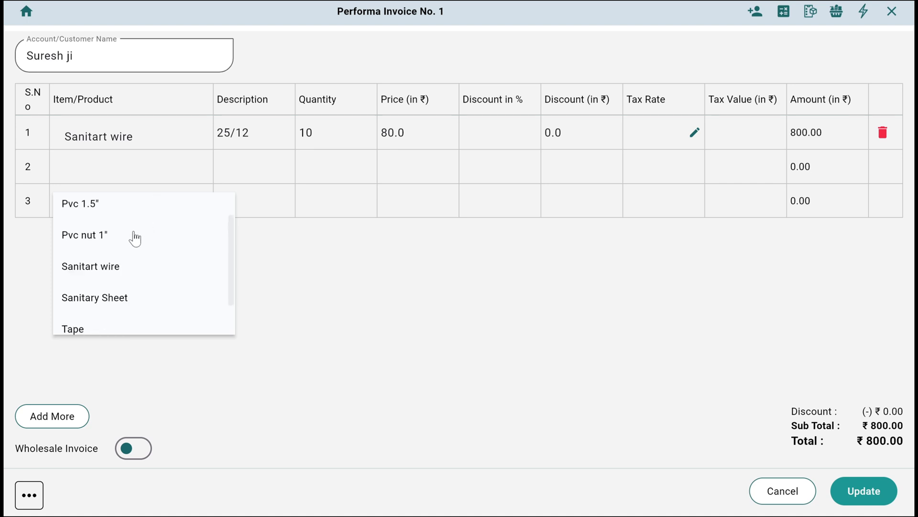
left_click(91, 235)
left_click(266, 165)
type("2")
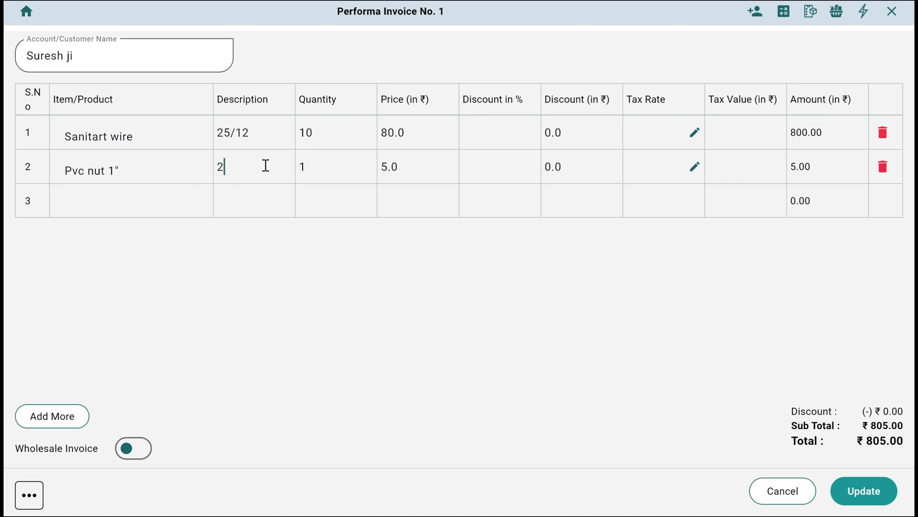
type("6/12")
left_click(861, 490)
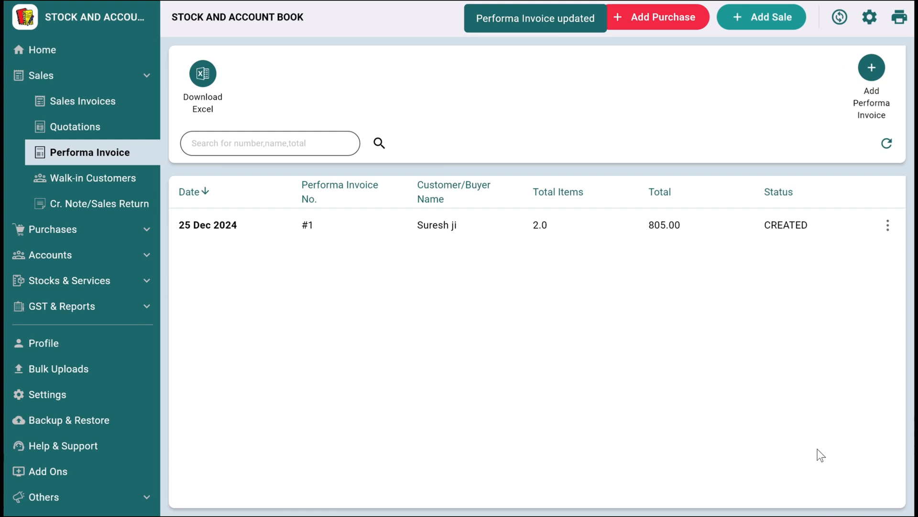
Step: Convert performa invoice 1 into a sales invoice
left_click(889, 225)
left_click(845, 253)
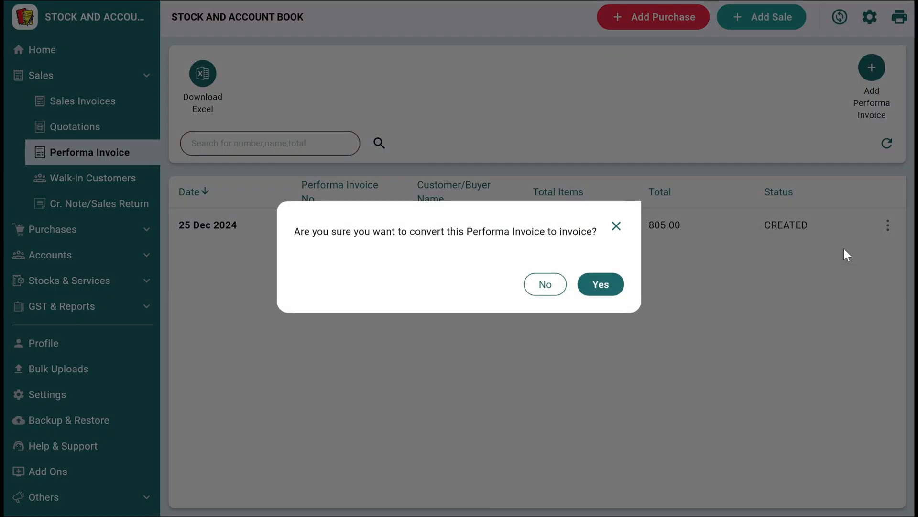
left_click(605, 284)
left_click(530, 311)
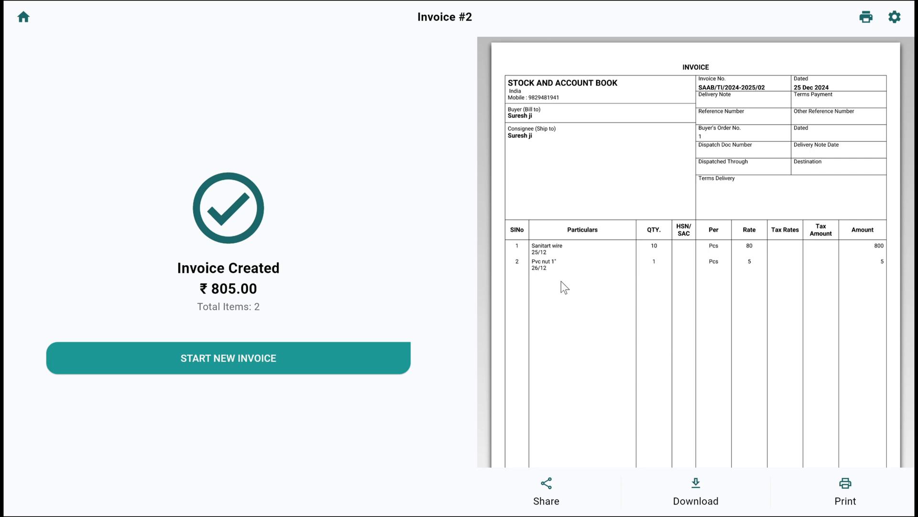
Step: Review the converted invoice's preview and check its entry in the sales invoices list
scroll(560, 280, "down", 3)
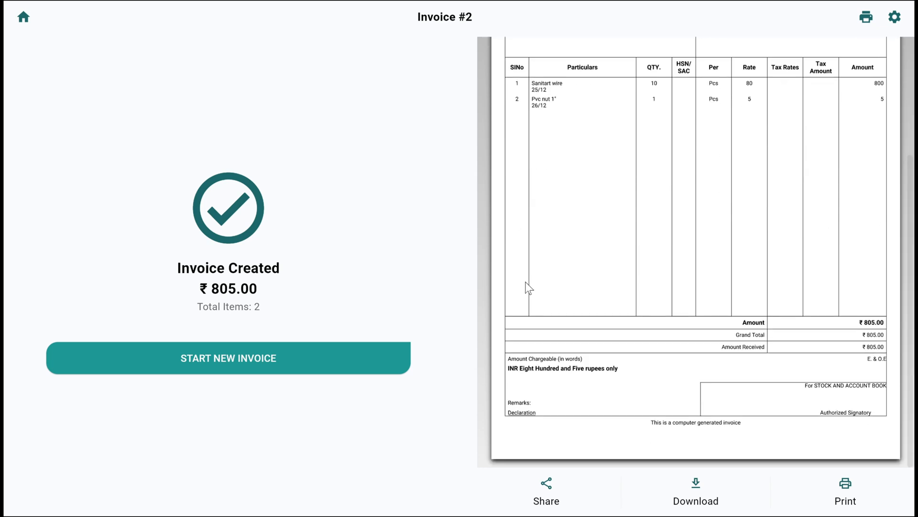
left_click(344, 358)
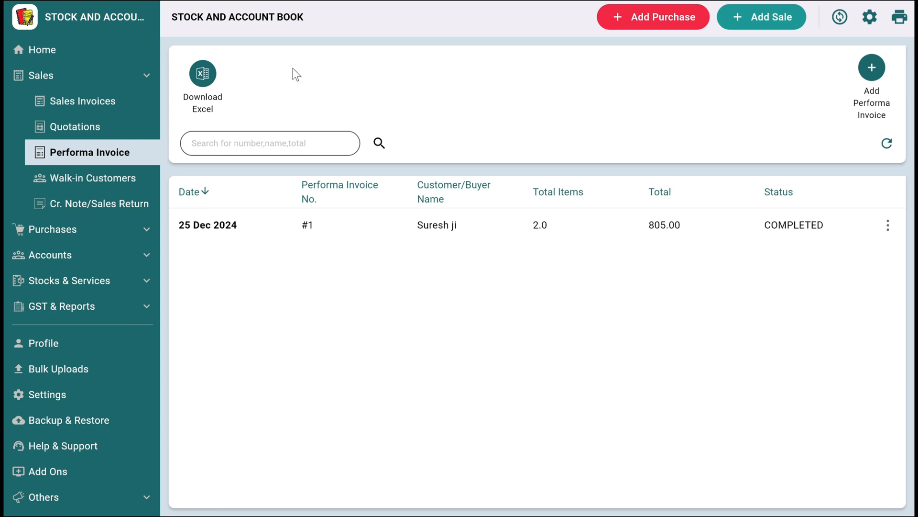
left_click(79, 108)
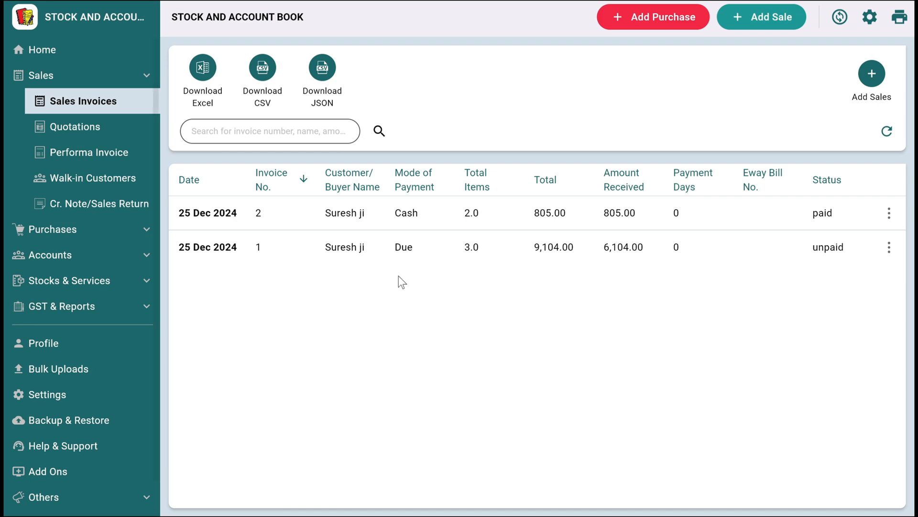
Step: Check today's dashboard figures, and examine the details and transaction history of sales invoice 2
left_click(54, 56)
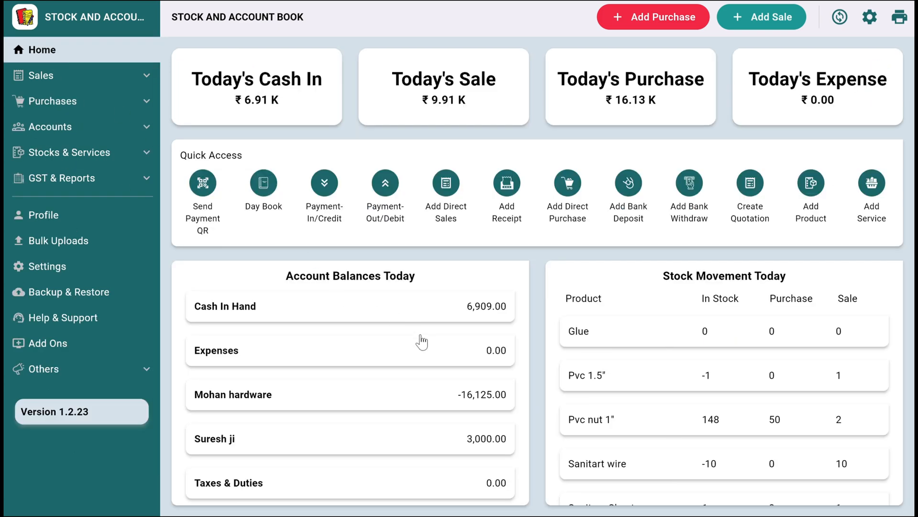
left_click(71, 82)
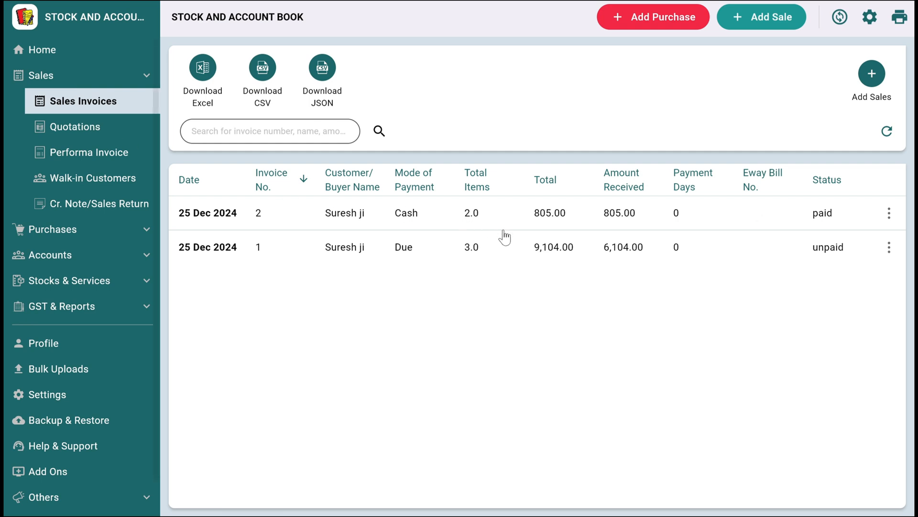
left_click(744, 214)
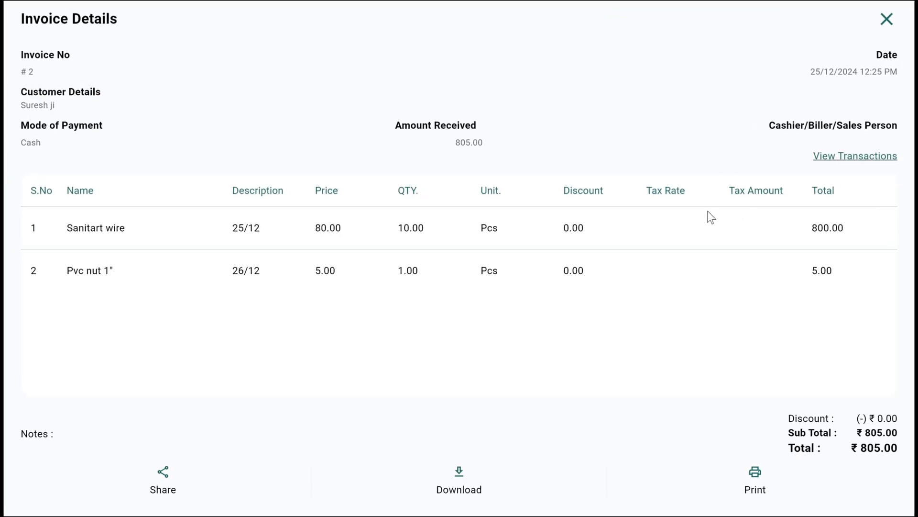
left_click(820, 157)
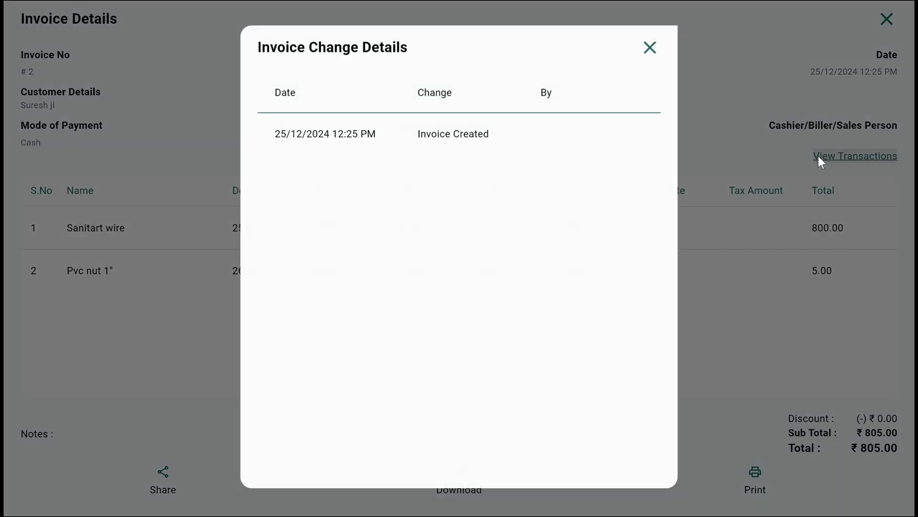
left_click(649, 50)
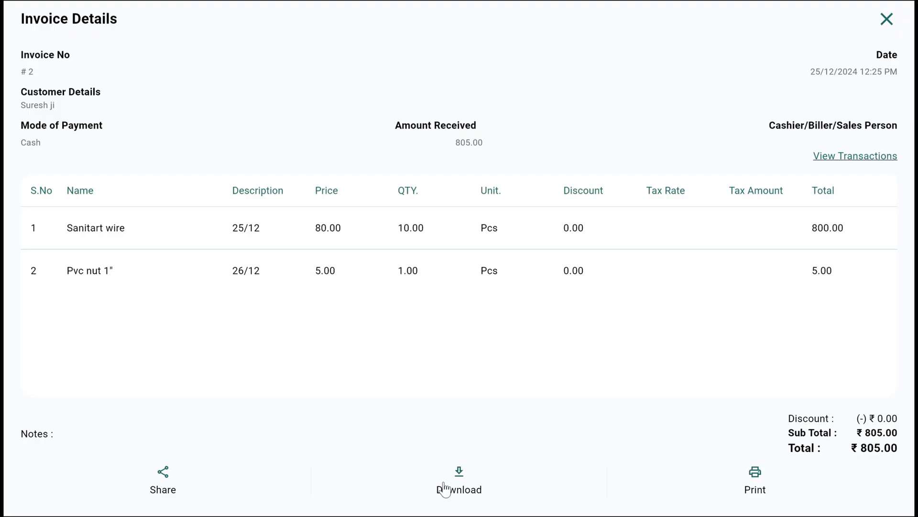
left_click(887, 19)
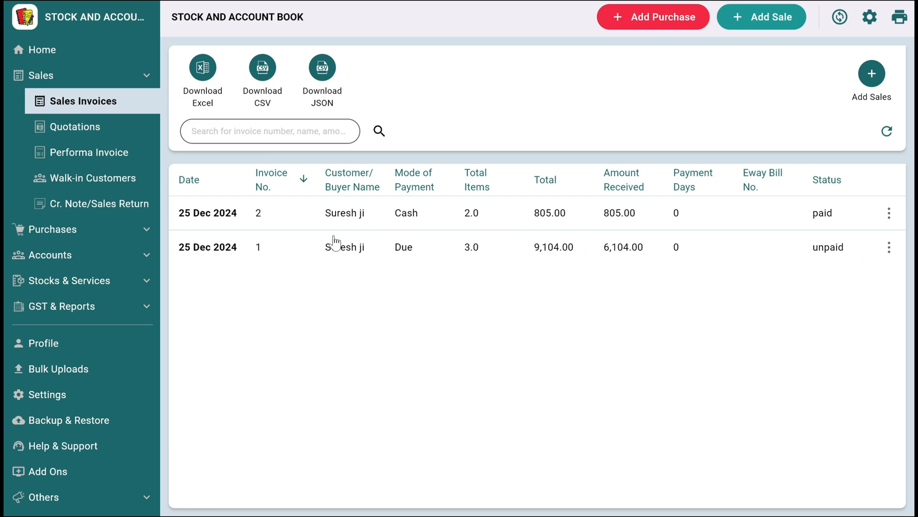
Step: Look through the quotations, purchases and purchase return lists, including the options available for purchase 1
left_click(99, 128)
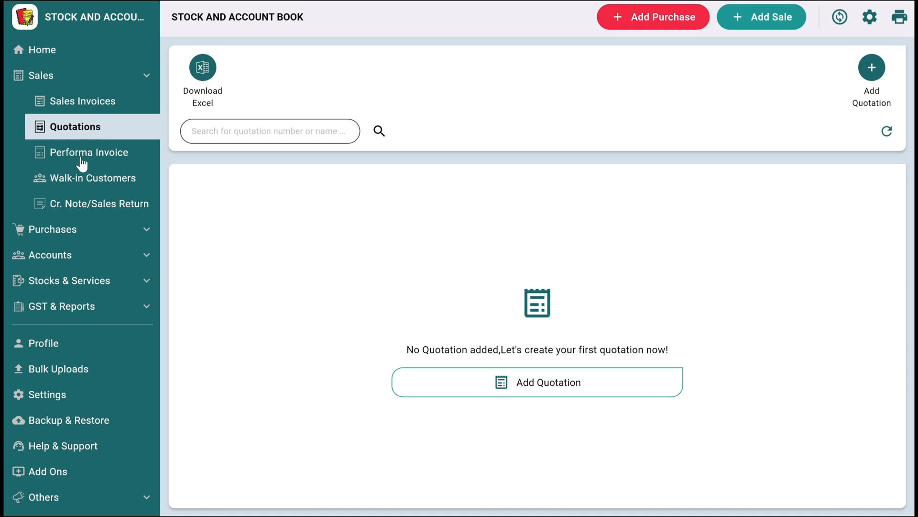
left_click(103, 197)
left_click(111, 237)
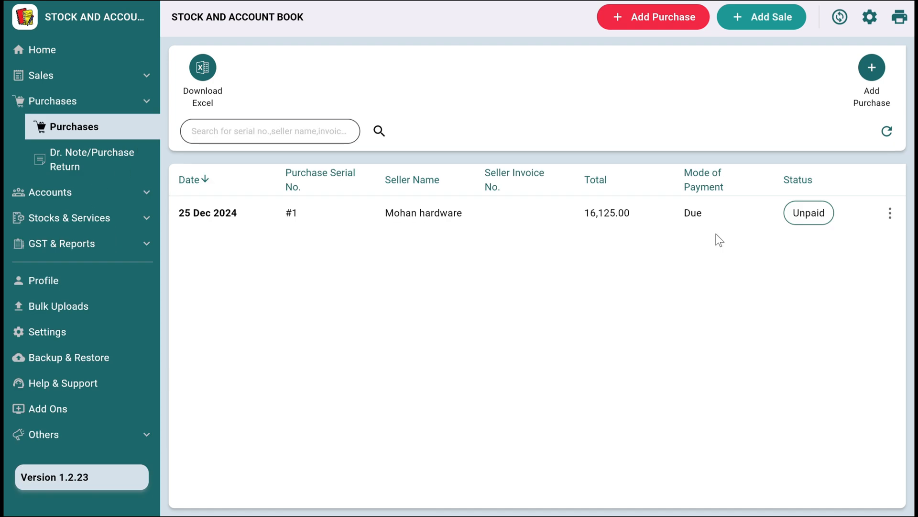
left_click(897, 218)
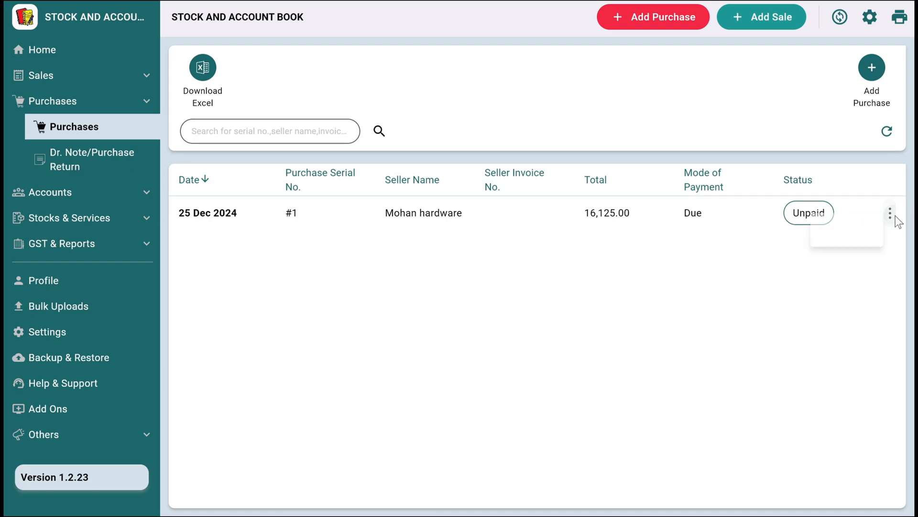
left_click(786, 214)
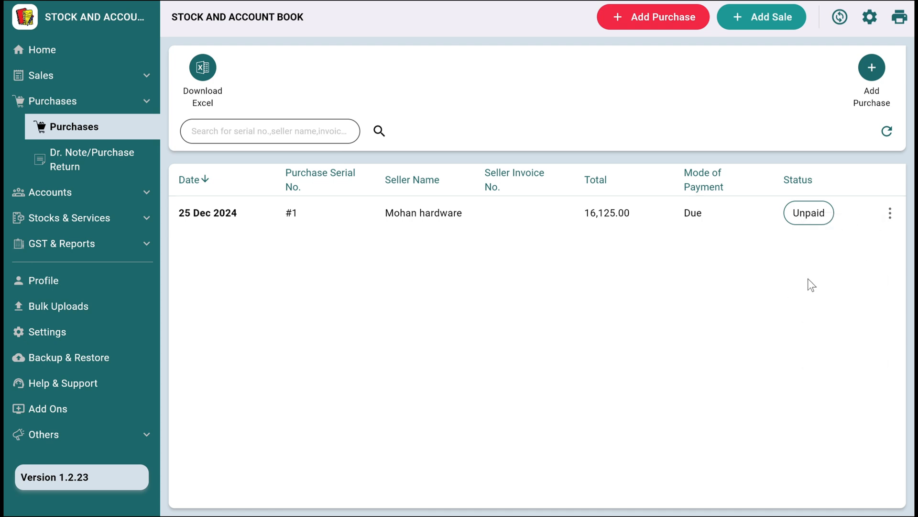
left_click(62, 168)
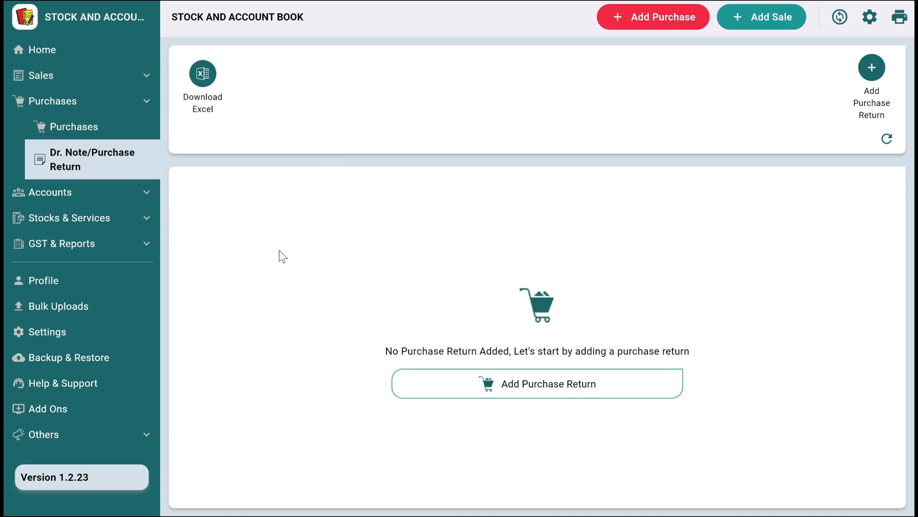
Step: Examine the ledgers of Mohan hardware and the customer in all accounts, and view the customer account's available actions
left_click(95, 194)
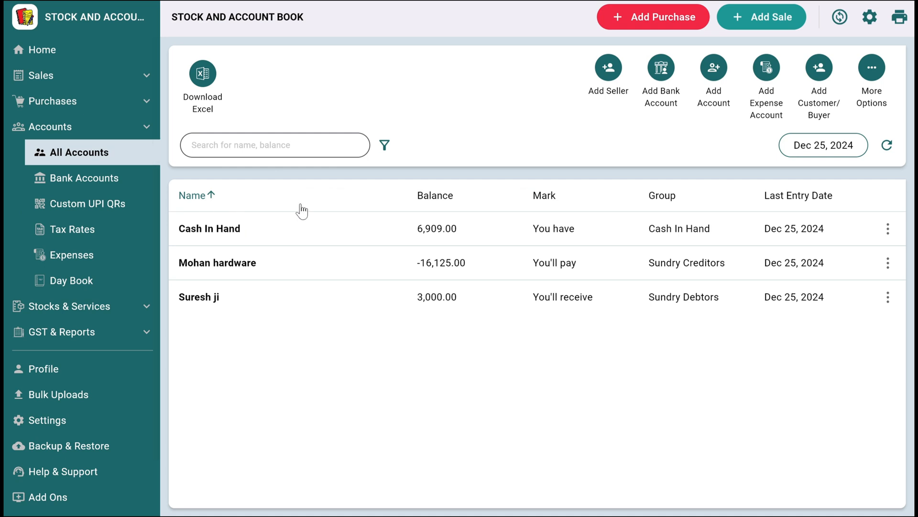
left_click(301, 262)
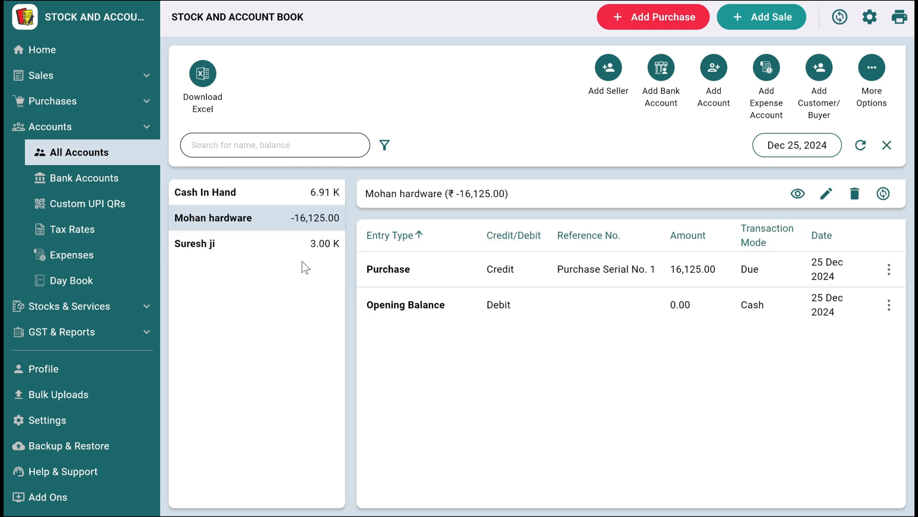
left_click(280, 250)
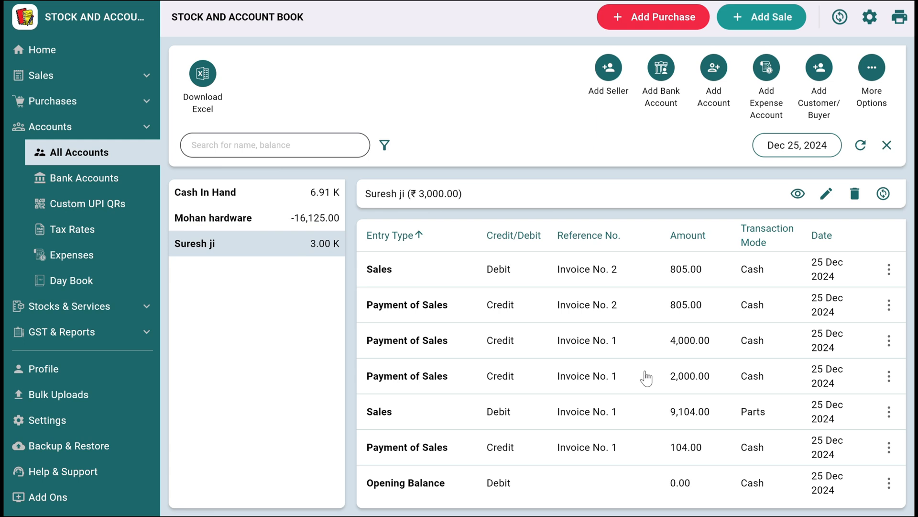
left_click(879, 146)
left_click(888, 297)
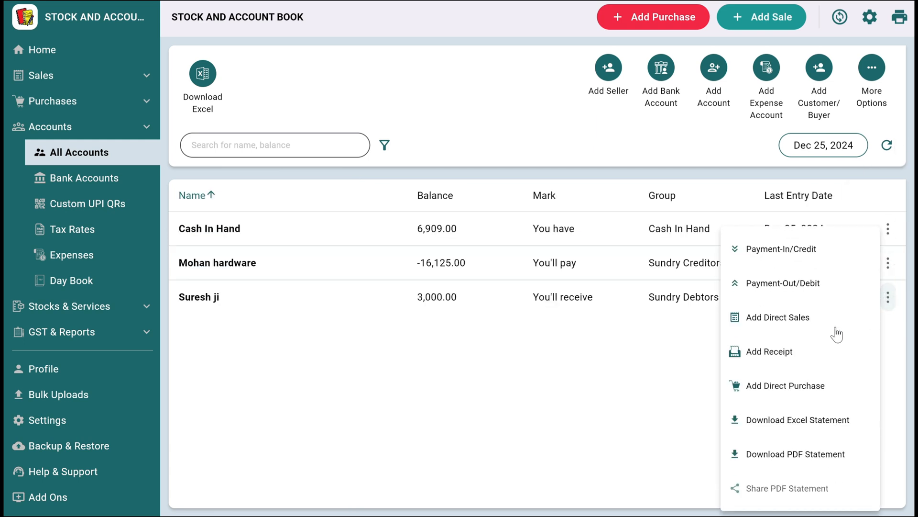
left_click(571, 409)
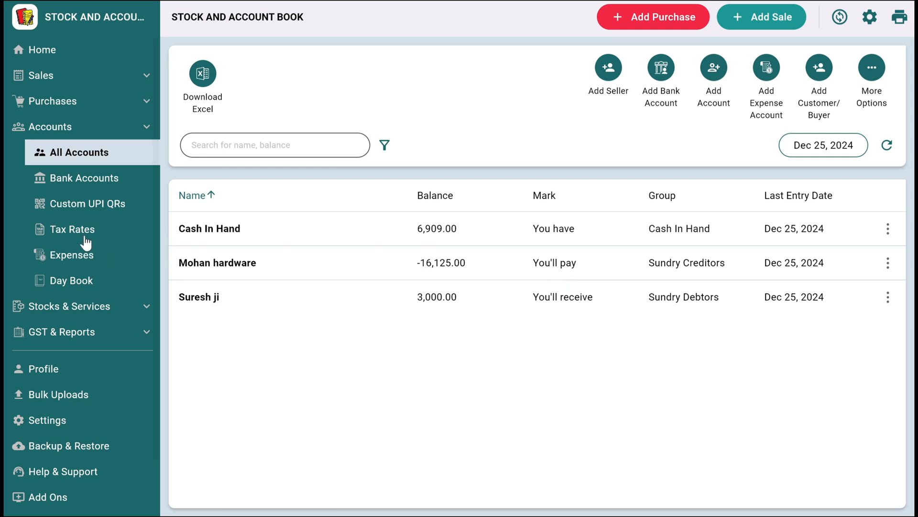
Step: Review the day book, the expense accounts and the custom UPI QR list
left_click(89, 283)
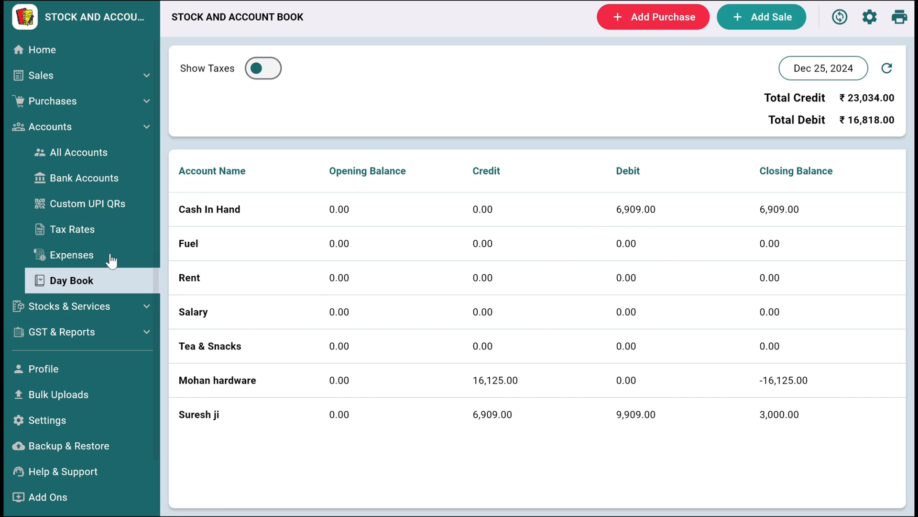
left_click(90, 253)
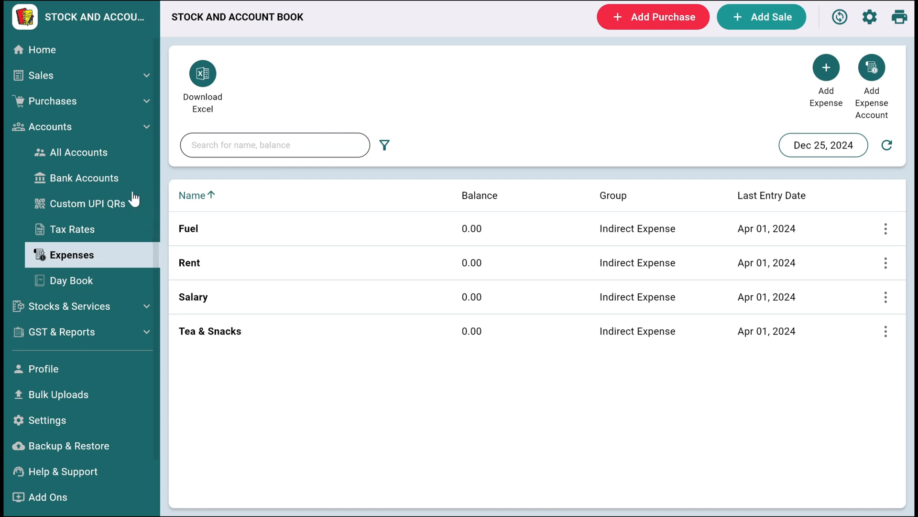
left_click(90, 205)
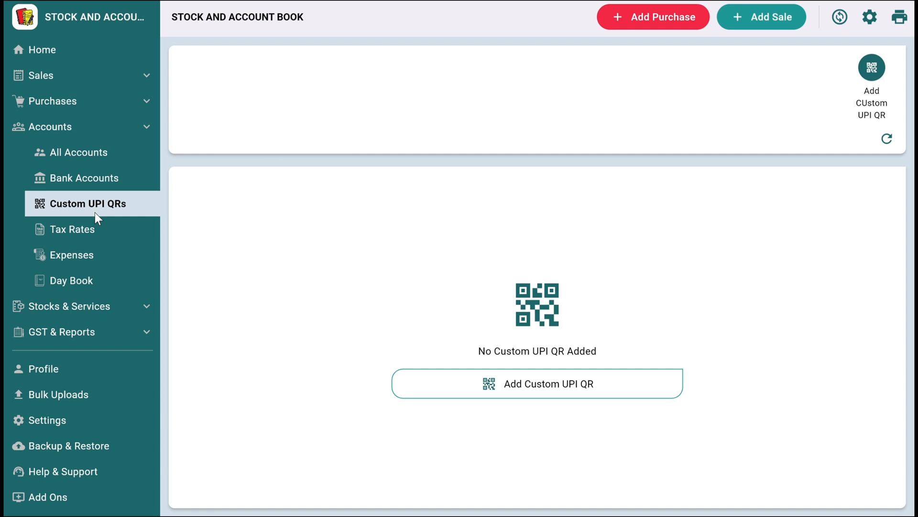
Step: Examine the stock movements of Pvc nut 1", including its linked purchase, and those of Sanitart wire
left_click(79, 310)
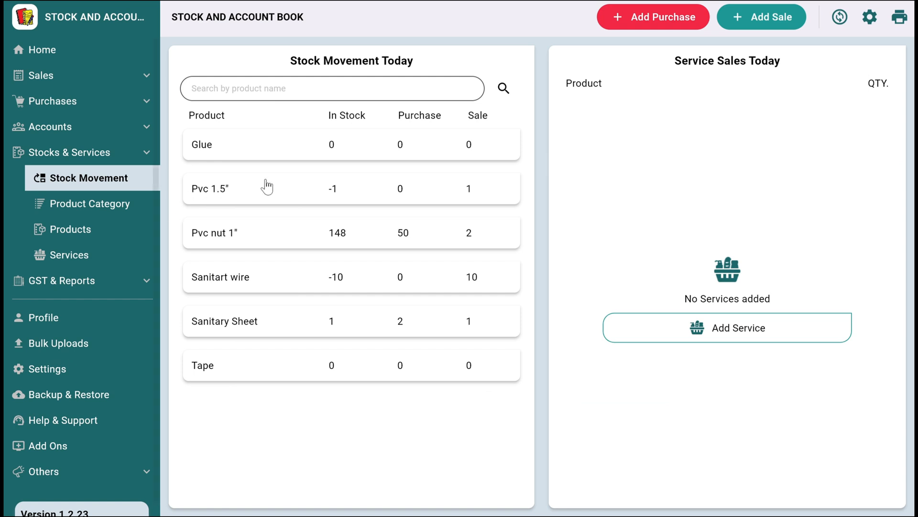
left_click(229, 237)
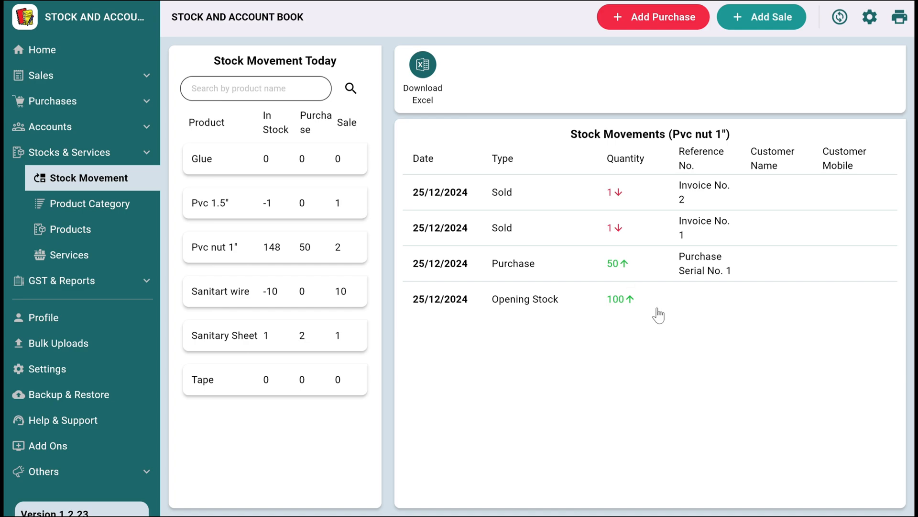
left_click(669, 268)
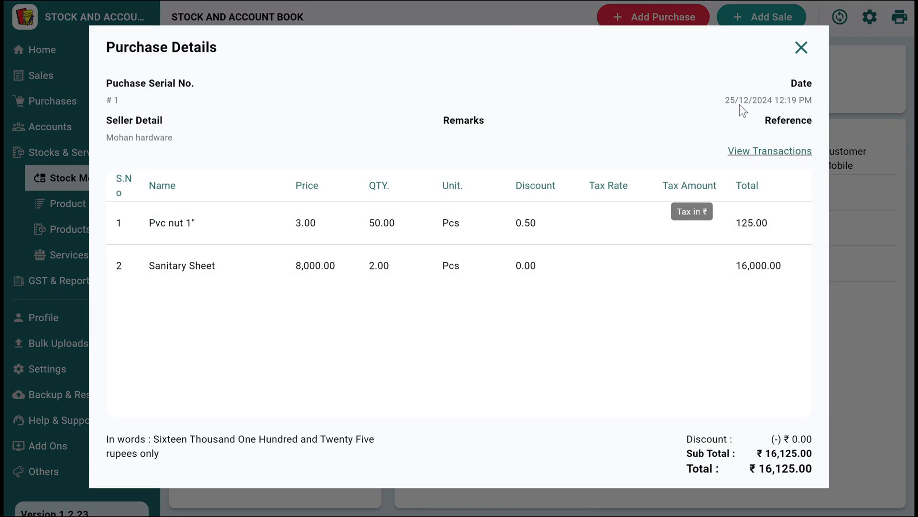
left_click(800, 46)
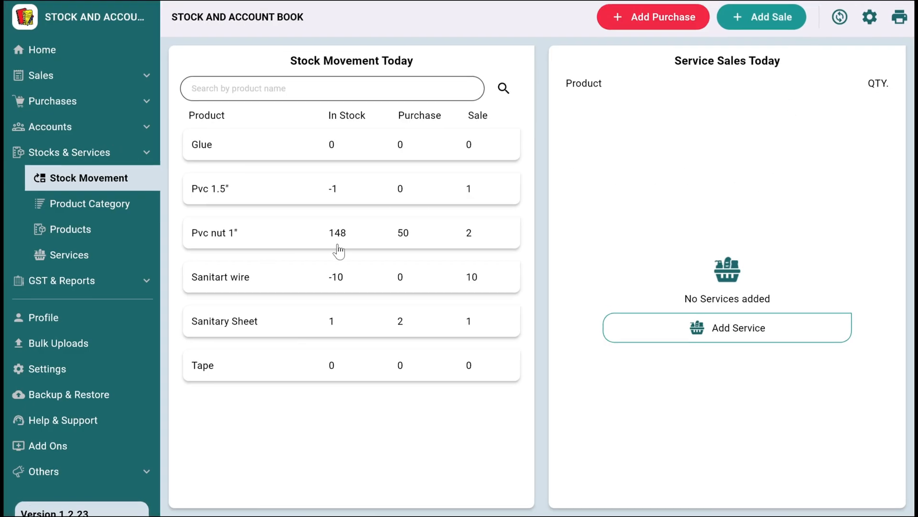
left_click(321, 266)
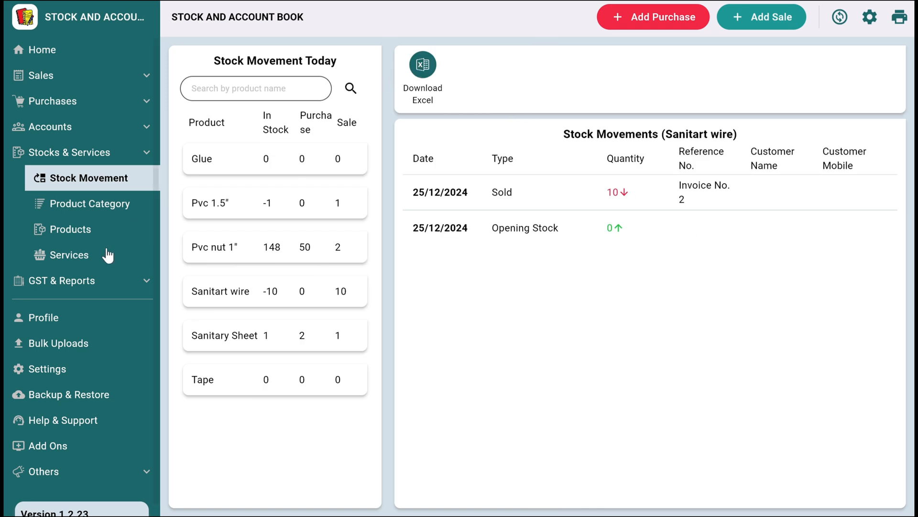
Step: Review the products list with the available actions for Pvc 1.5", and check the services list
left_click(94, 224)
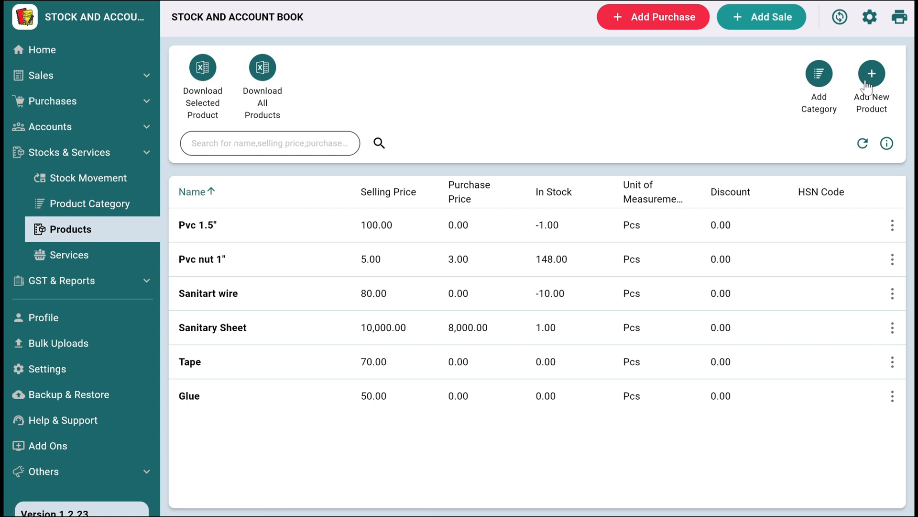
left_click(893, 227)
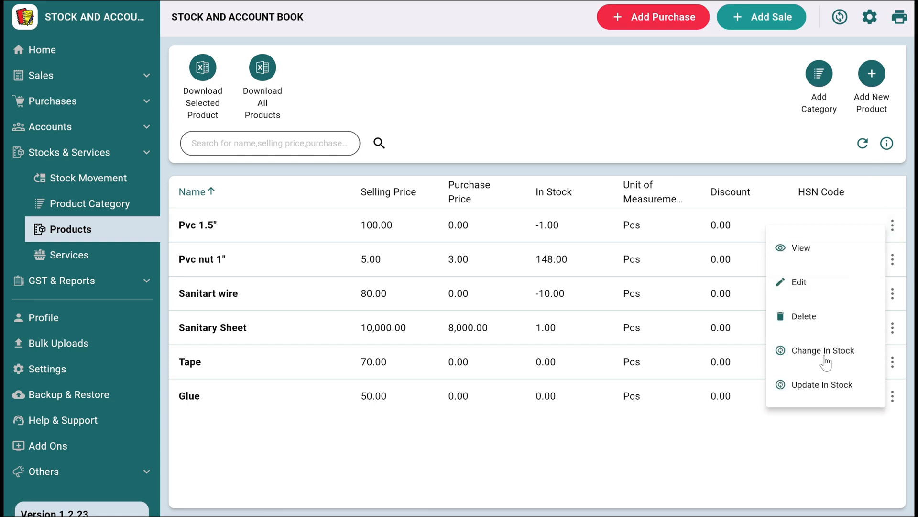
left_click(672, 423)
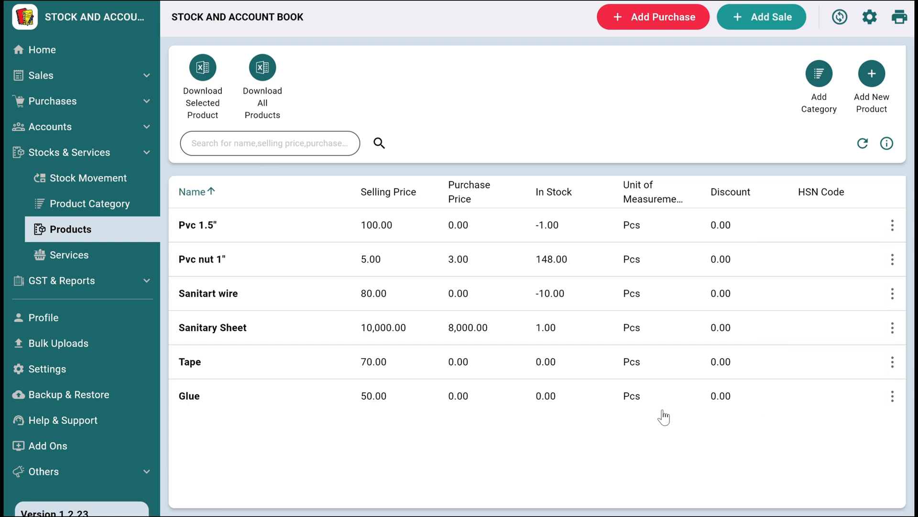
left_click(91, 260)
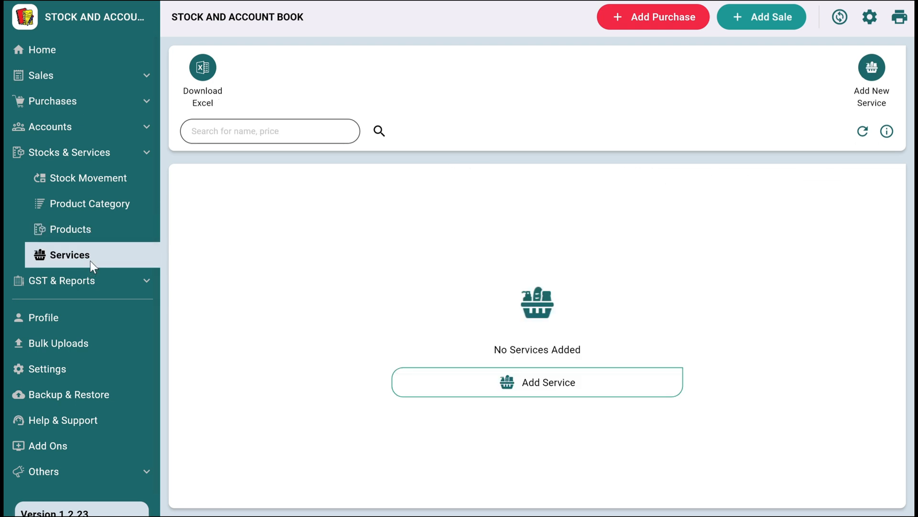
Step: Examine the Sales Wise Profit & Loss report and the balance sheet with its profit and loss account
left_click(92, 279)
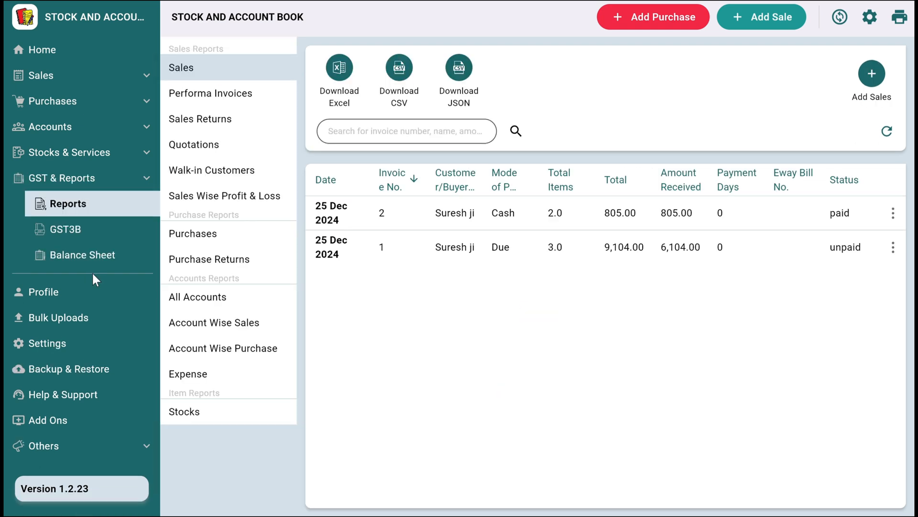
left_click(257, 198)
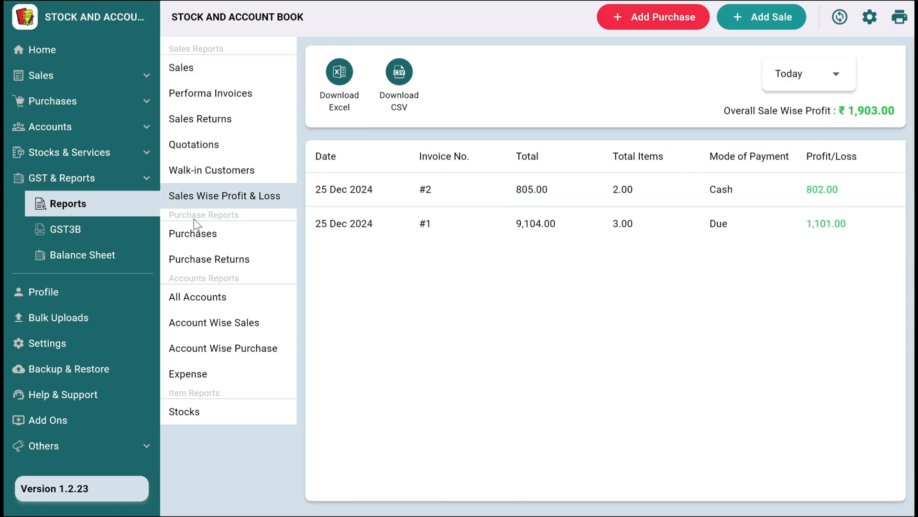
left_click(76, 255)
scroll(598, 258, "down", 4)
scroll(595, 251, "down", 6)
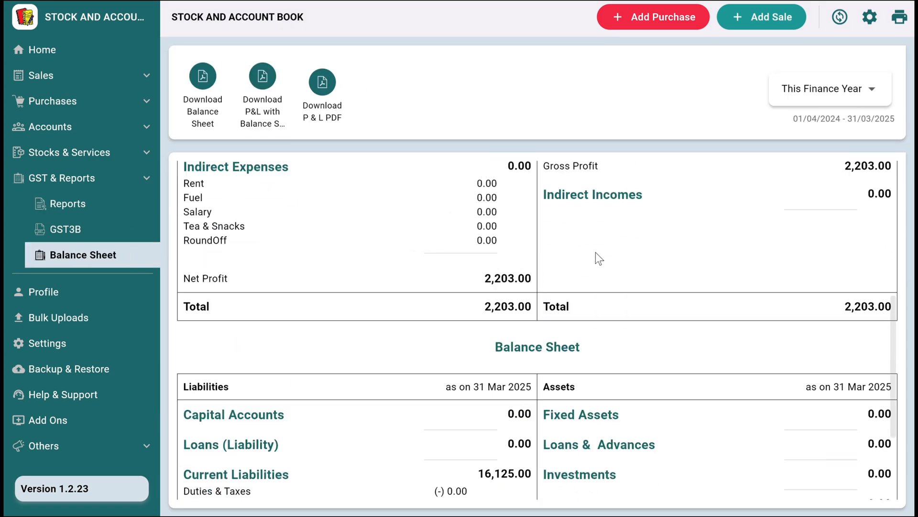
Step: Check the GST3B summary, and view the profit and loss account and balance sheet for Today
left_click(57, 229)
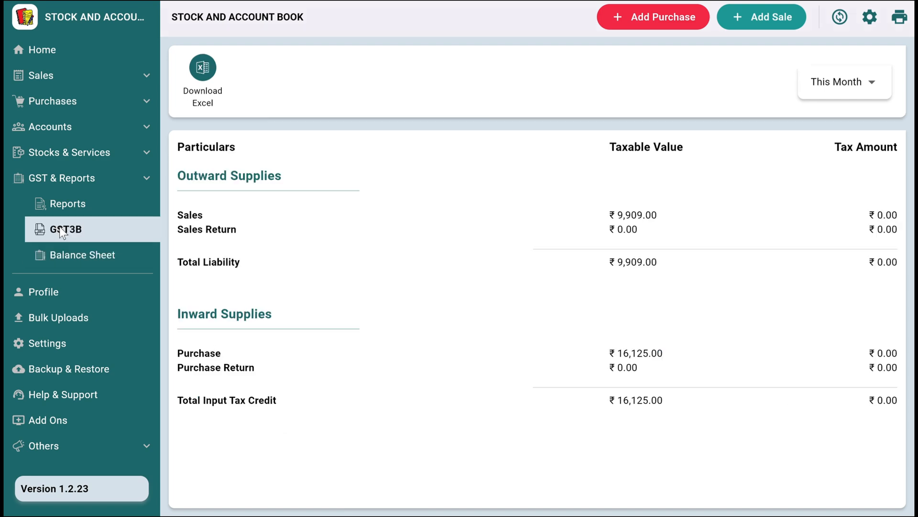
left_click(79, 253)
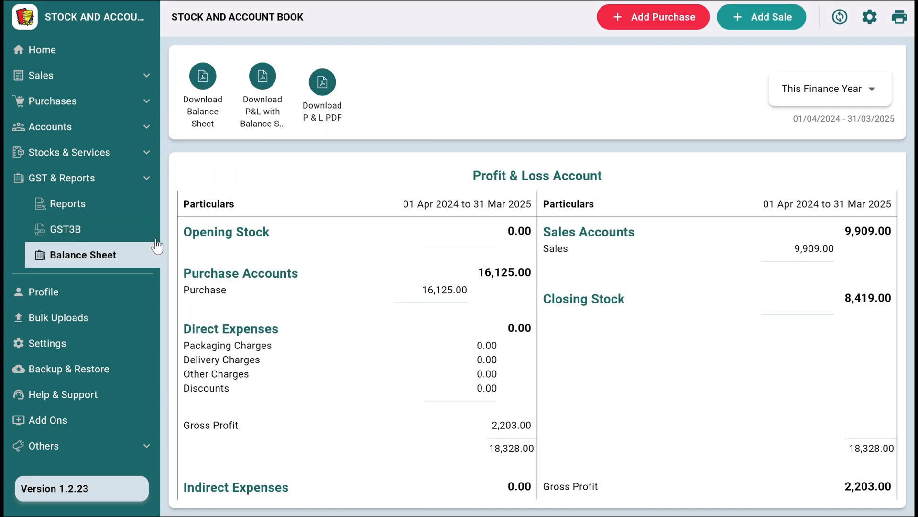
scroll(246, 256, "down", 5)
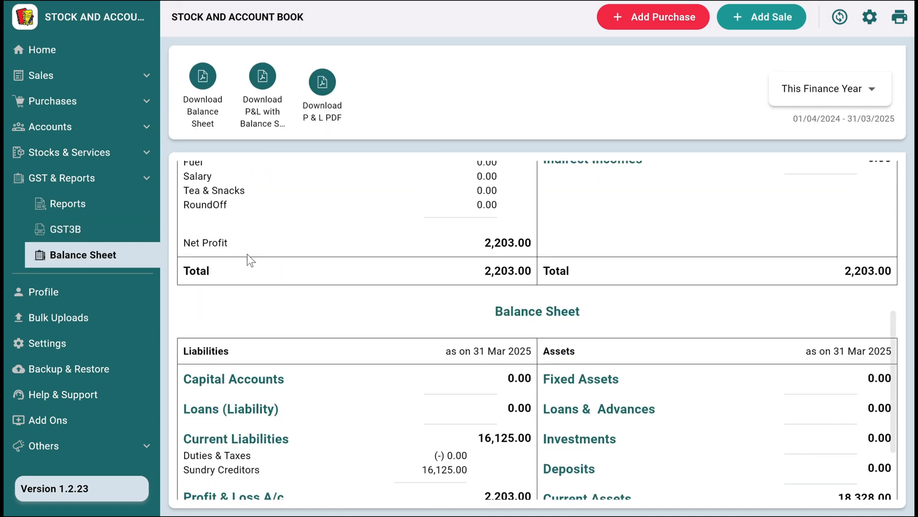
left_click(852, 99)
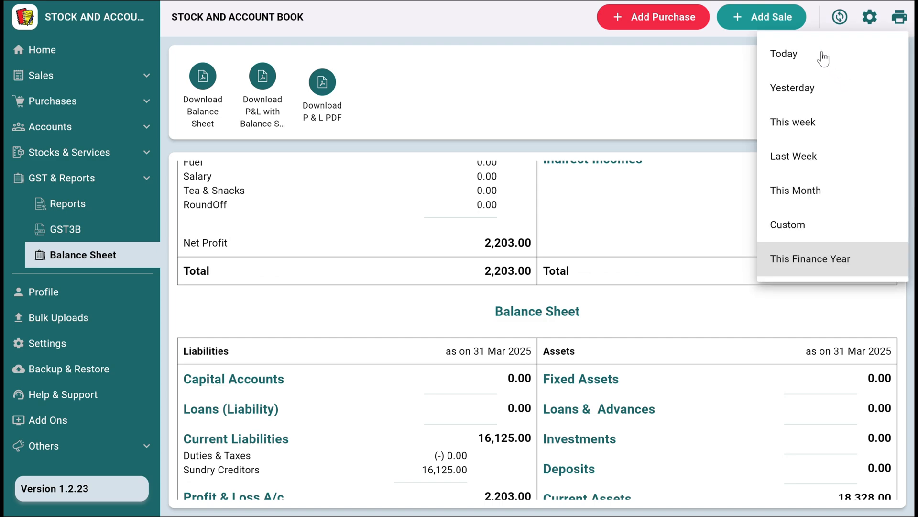
left_click(823, 59)
scroll(787, 161, "up", 5)
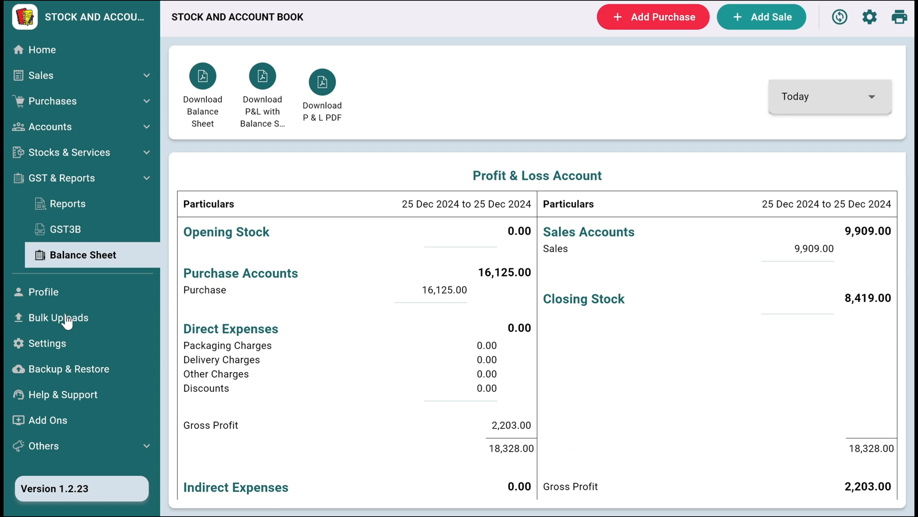
Step: Return to the home dashboard and review the billing, invoice, receipt, other and account settings without changing them
left_click(96, 47)
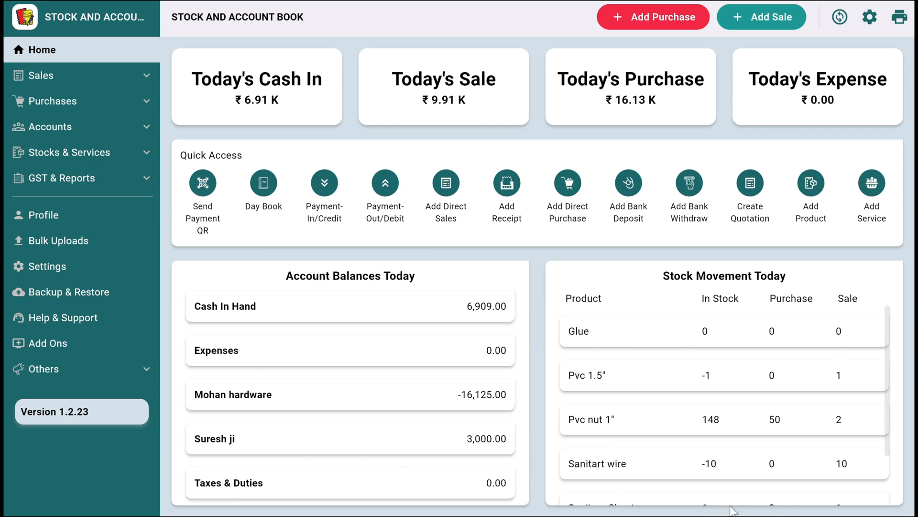
left_click(36, 265)
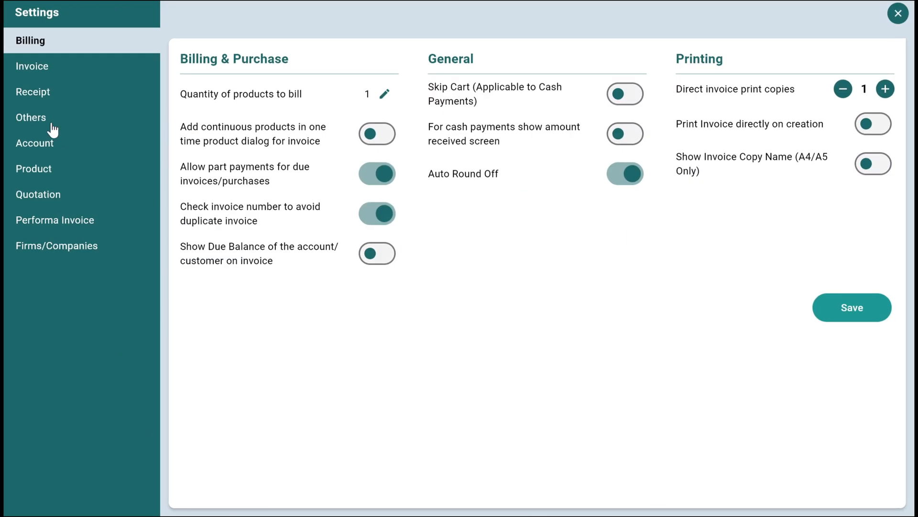
left_click(62, 72)
left_click(64, 93)
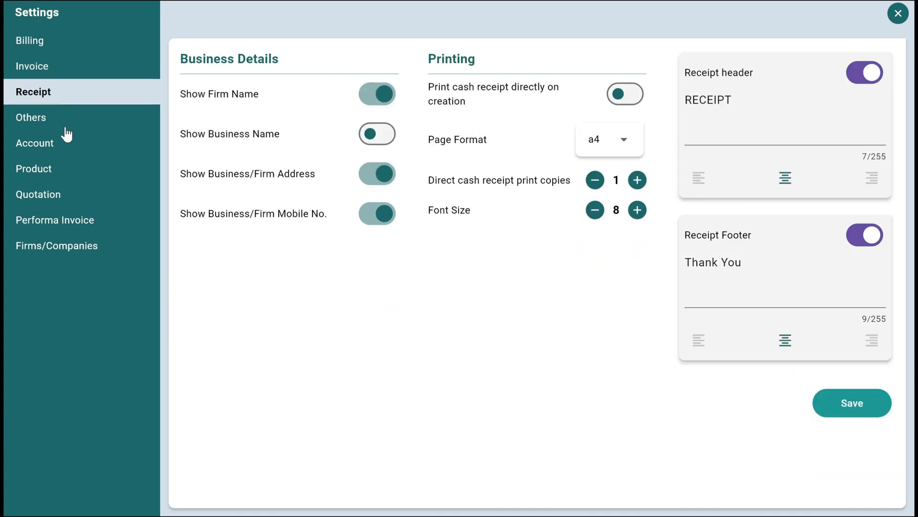
left_click(65, 127)
left_click(61, 154)
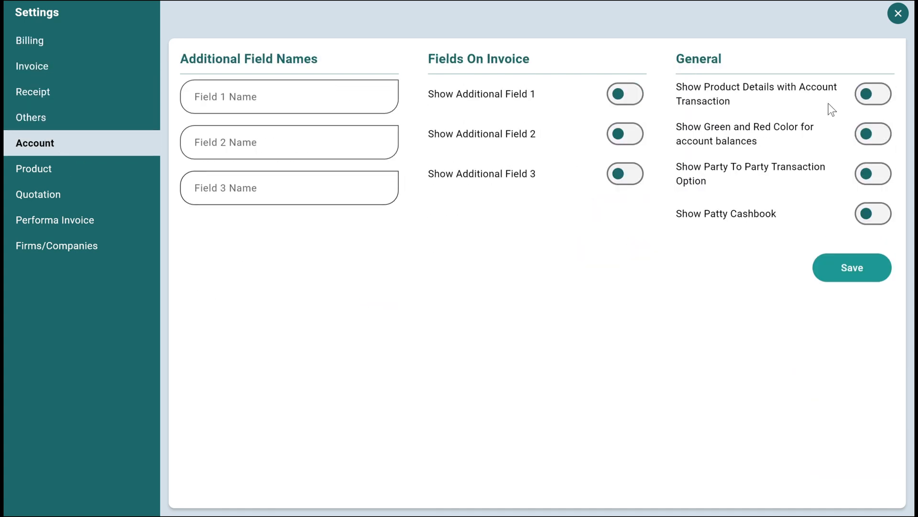
left_click(899, 13)
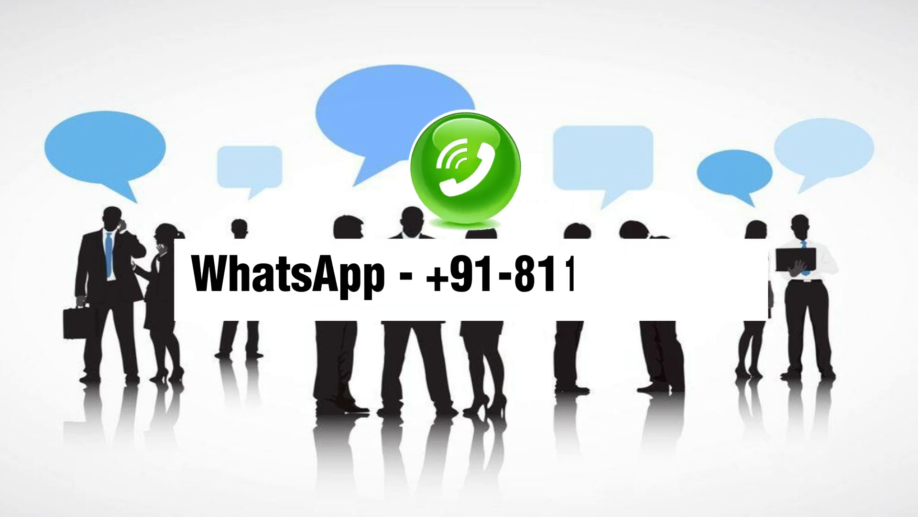